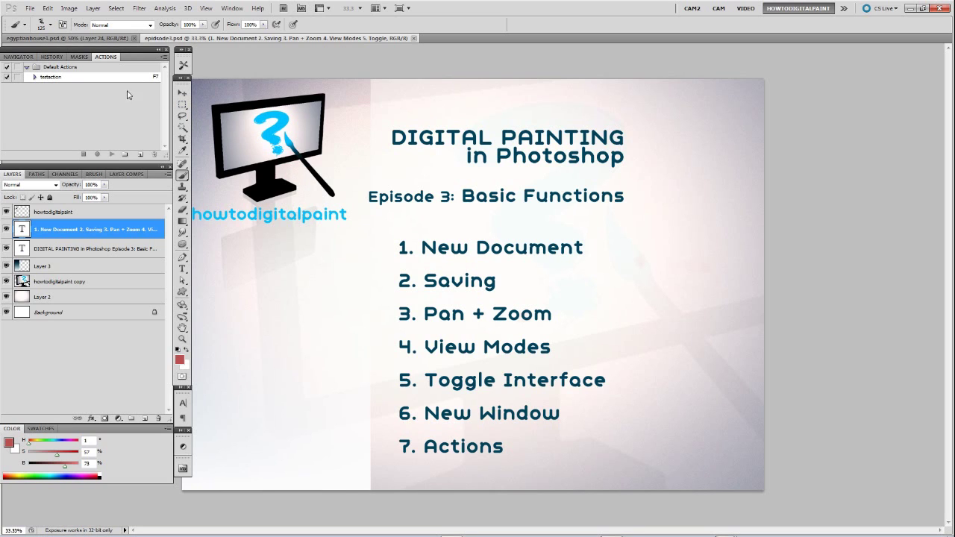
Step: Open the File menu to start a new A4 document
click(28, 10)
click(35, 15)
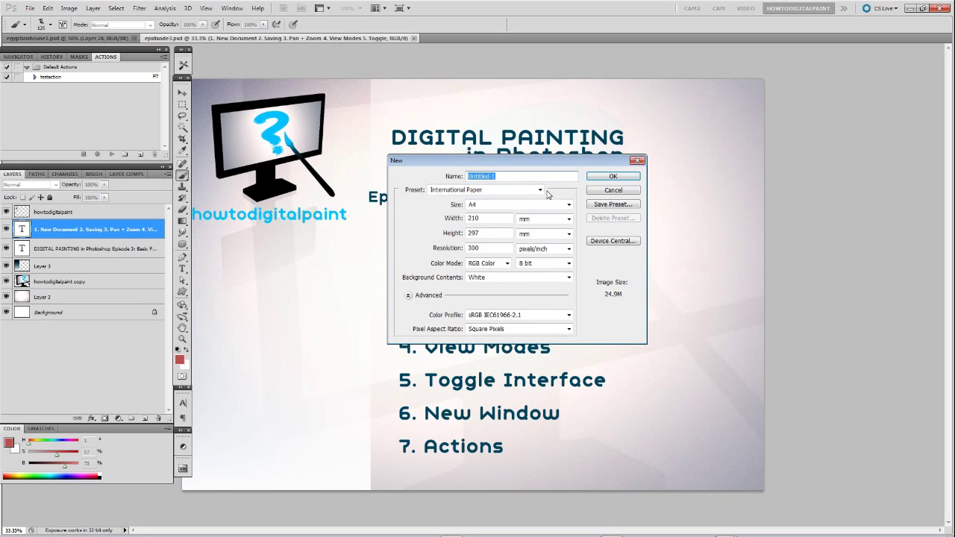
click(541, 190)
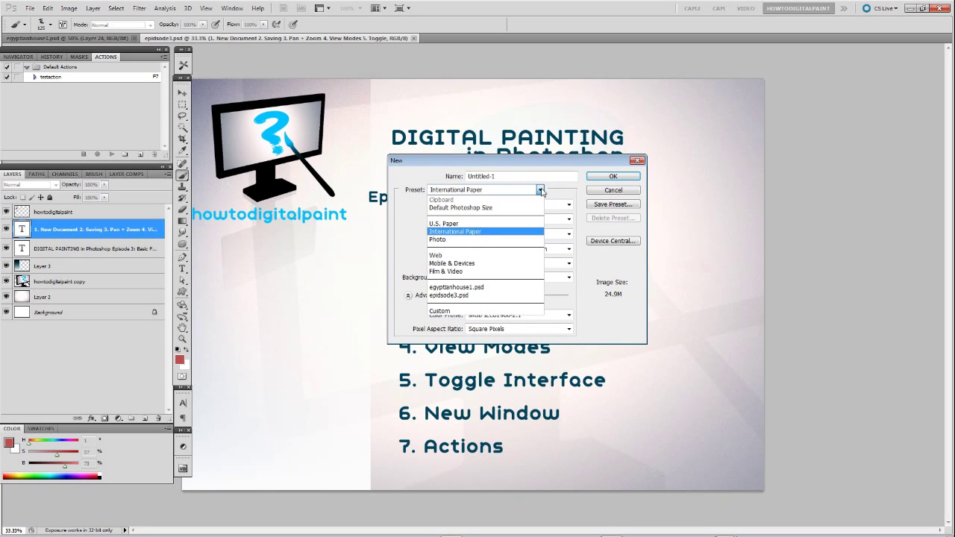
click(486, 272)
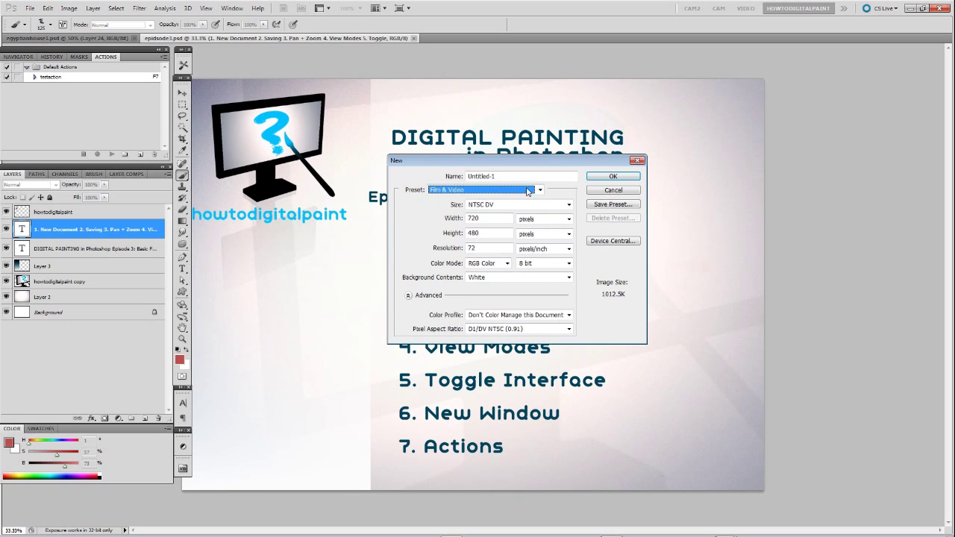
click(541, 190)
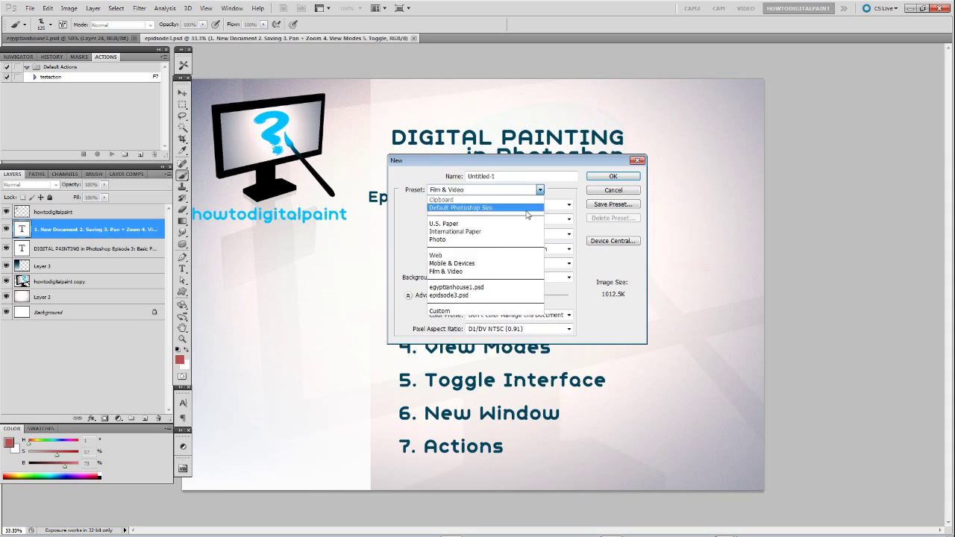
click(490, 231)
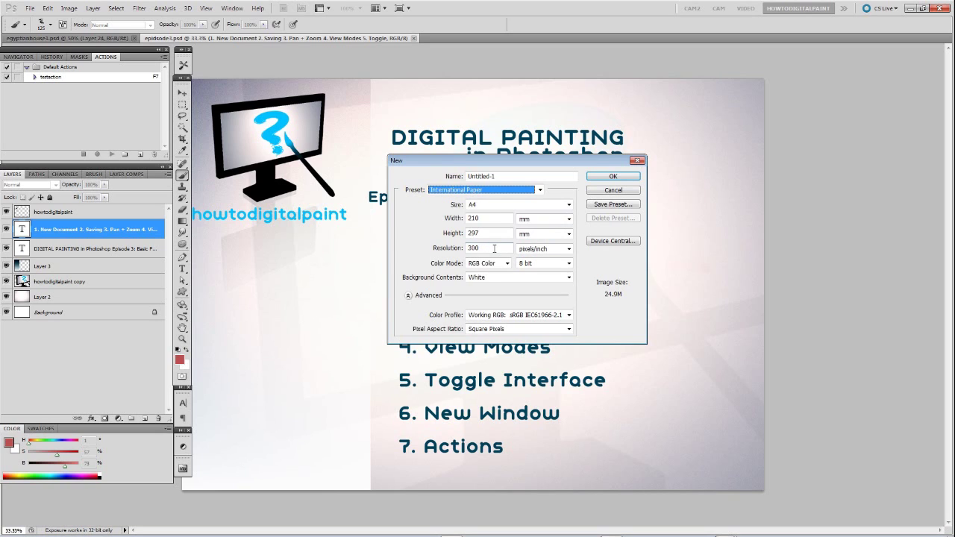
drag(494, 249, 466, 249)
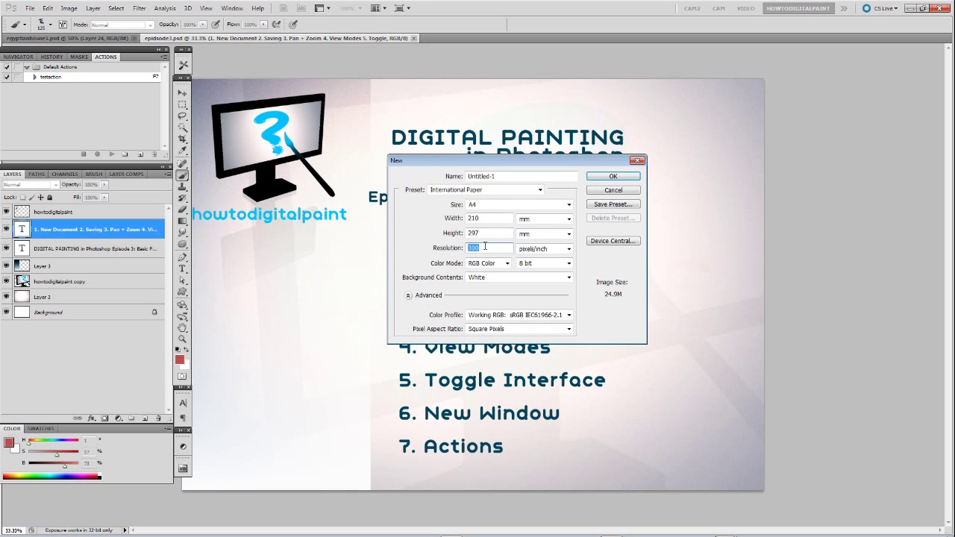
click(491, 247)
click(507, 264)
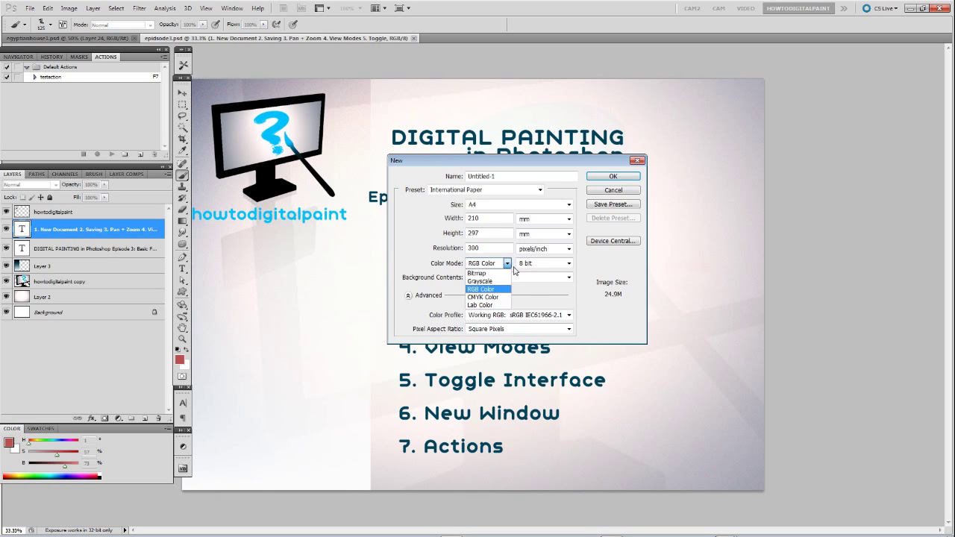
click(507, 266)
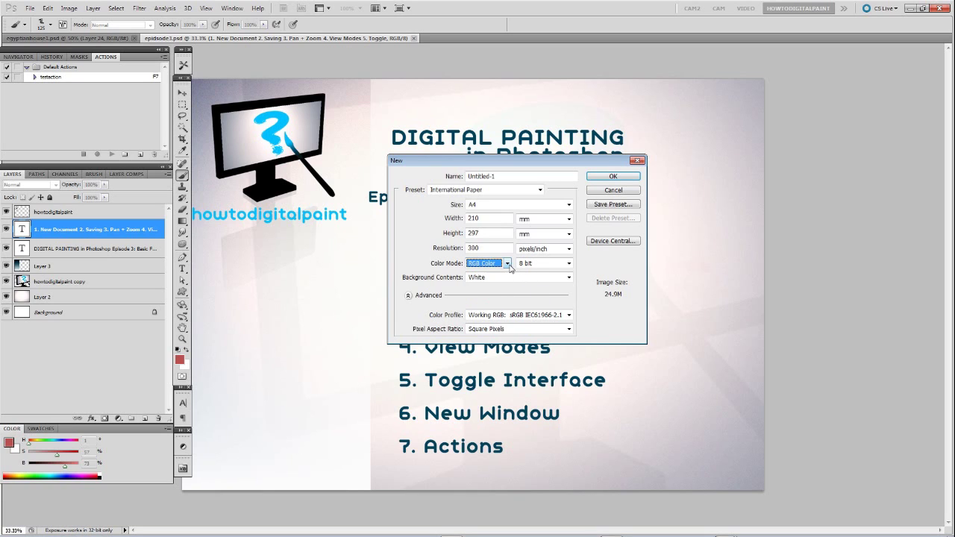
click(510, 265)
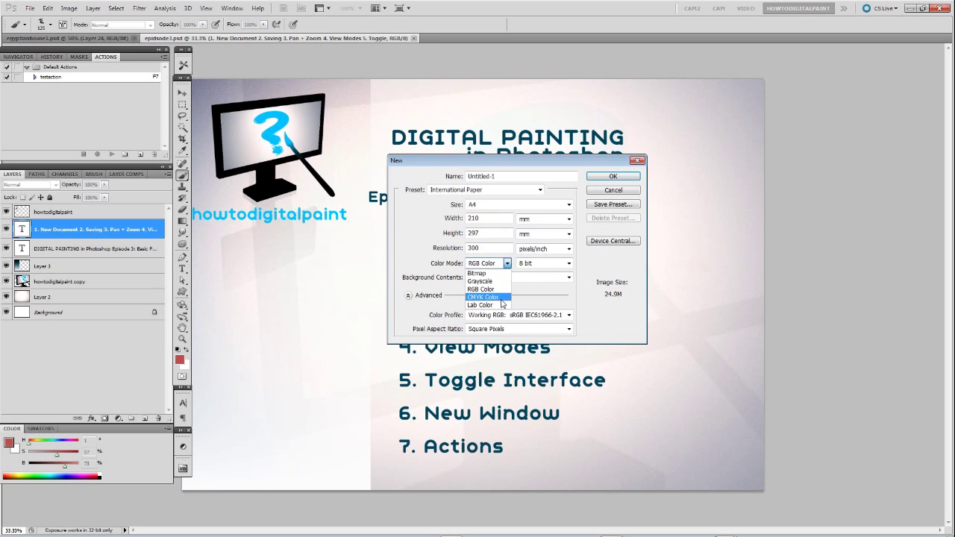
click(507, 263)
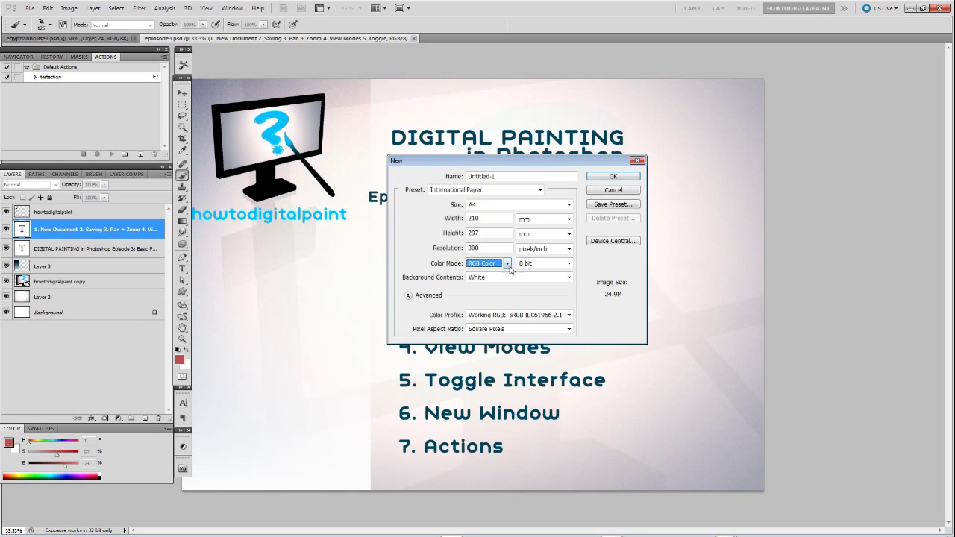
click(570, 264)
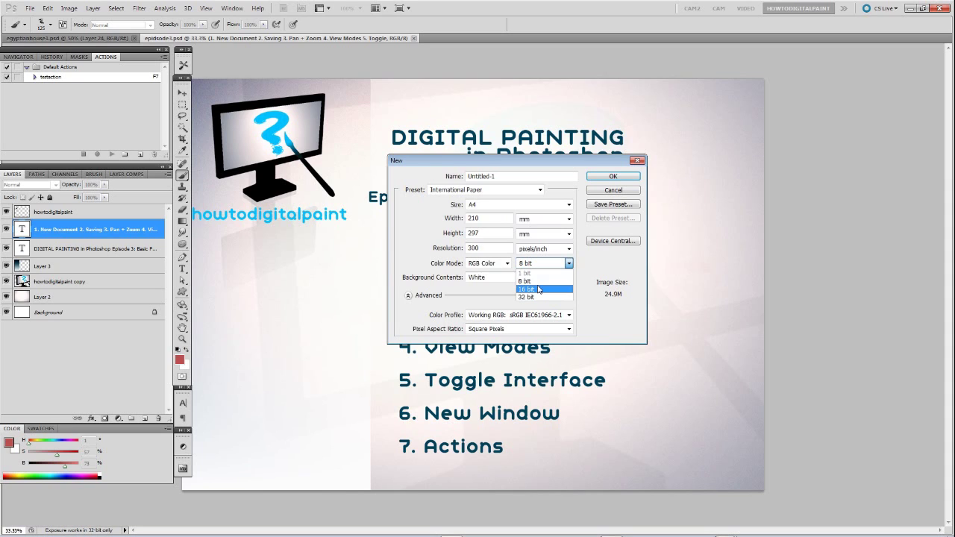
click(569, 263)
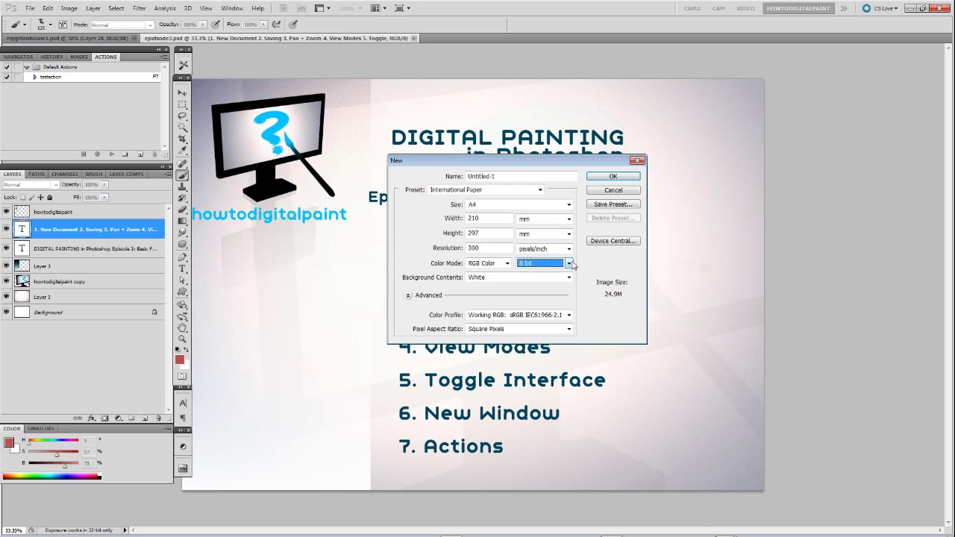
click(569, 263)
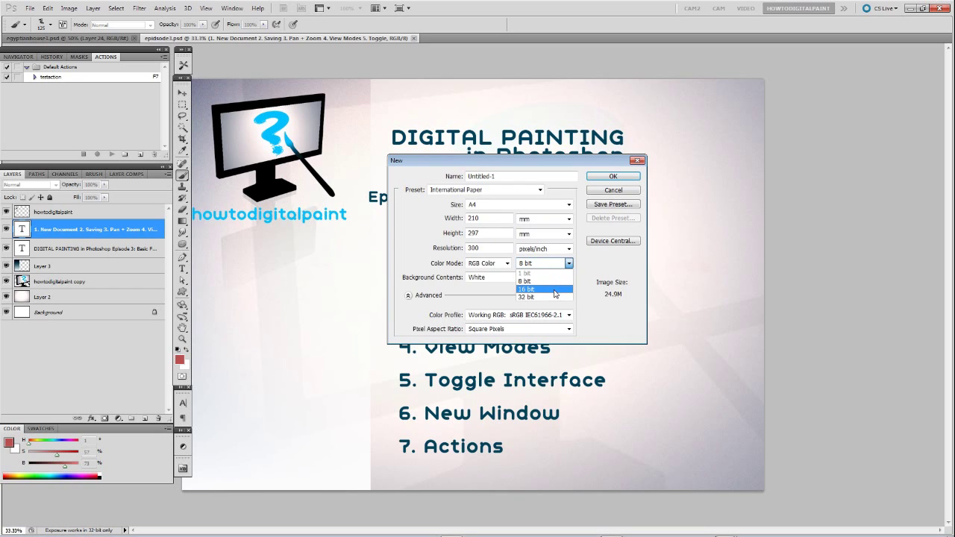
click(551, 280)
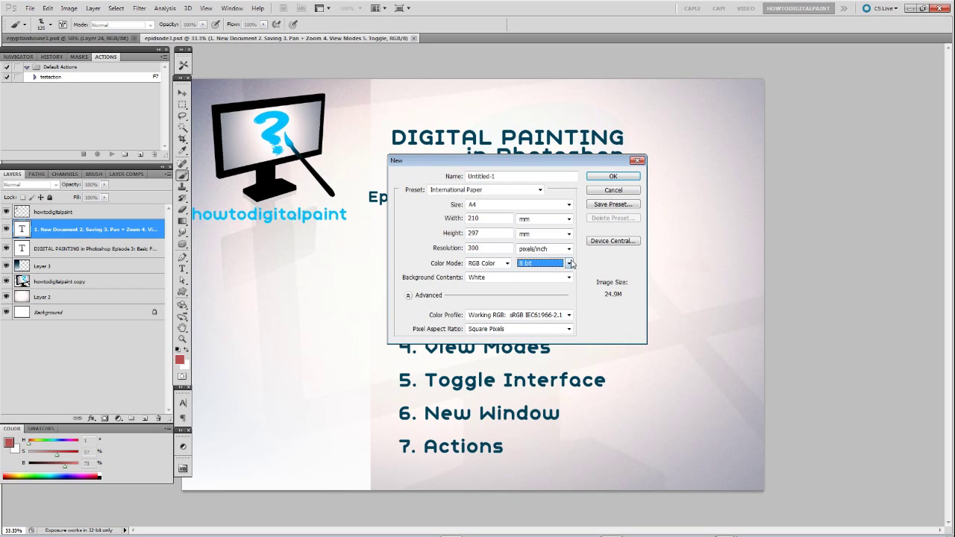
Step: Keep White background contents and the sRGB IEC61966-2.1 profile, then cancel the New dialog
click(554, 278)
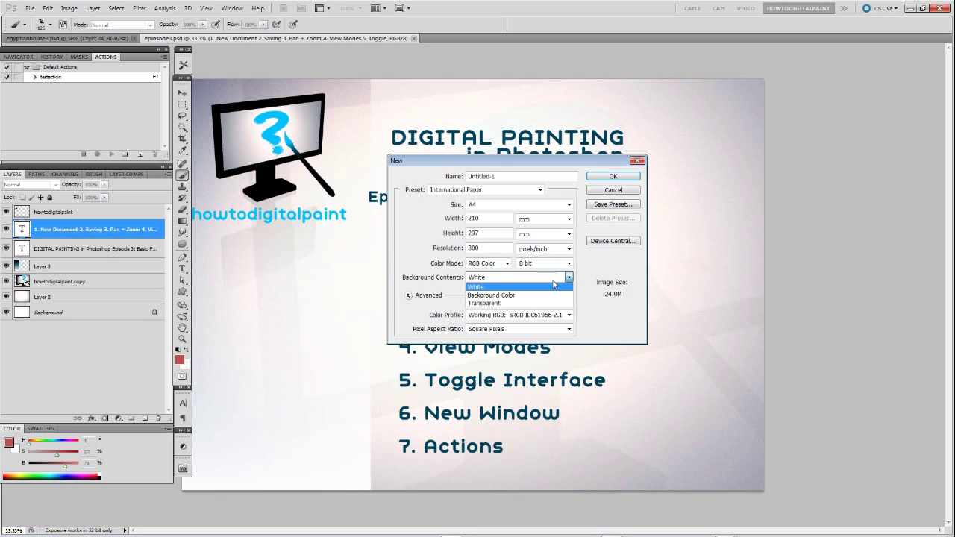
click(568, 279)
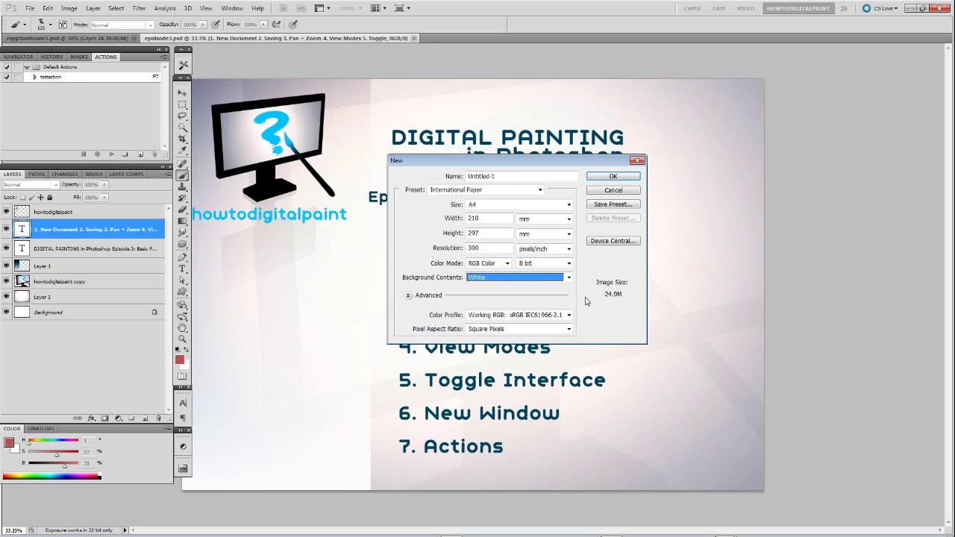
click(569, 315)
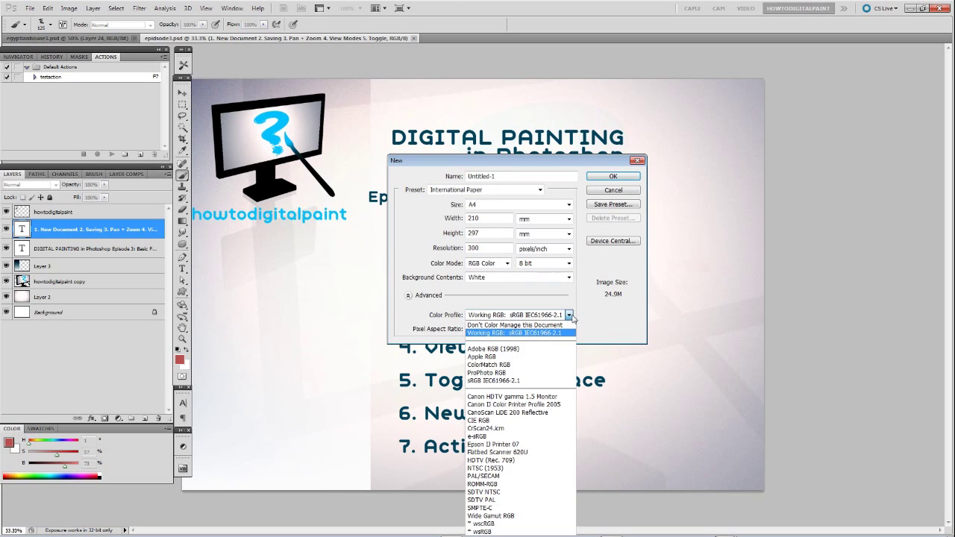
click(572, 315)
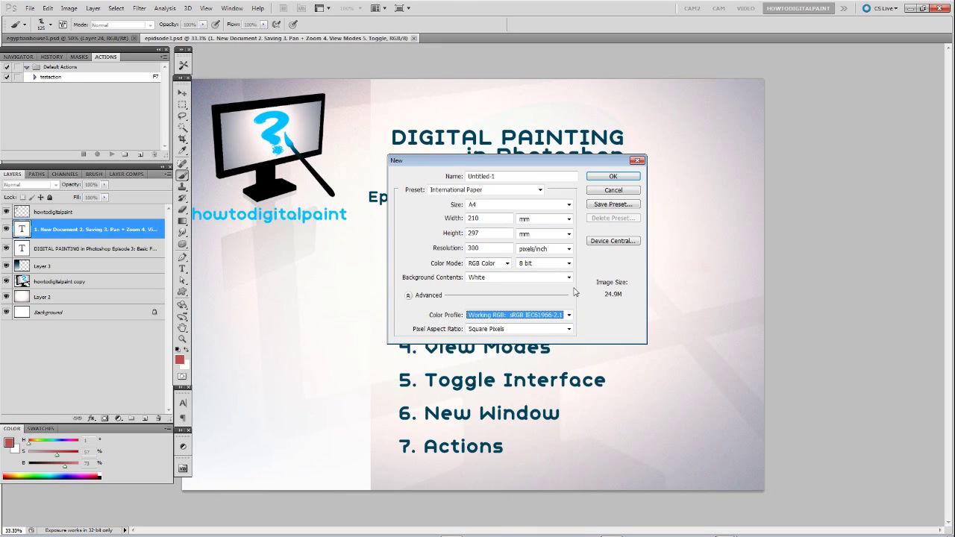
click(609, 192)
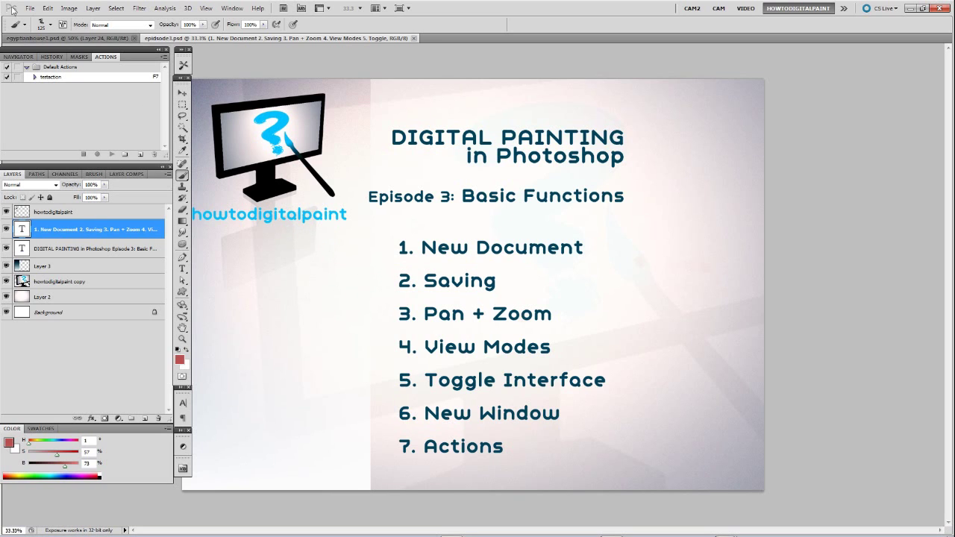
Step: Bring up Save As for epidsode3, keep Photoshop PSD format, and cancel without saving
click(30, 8)
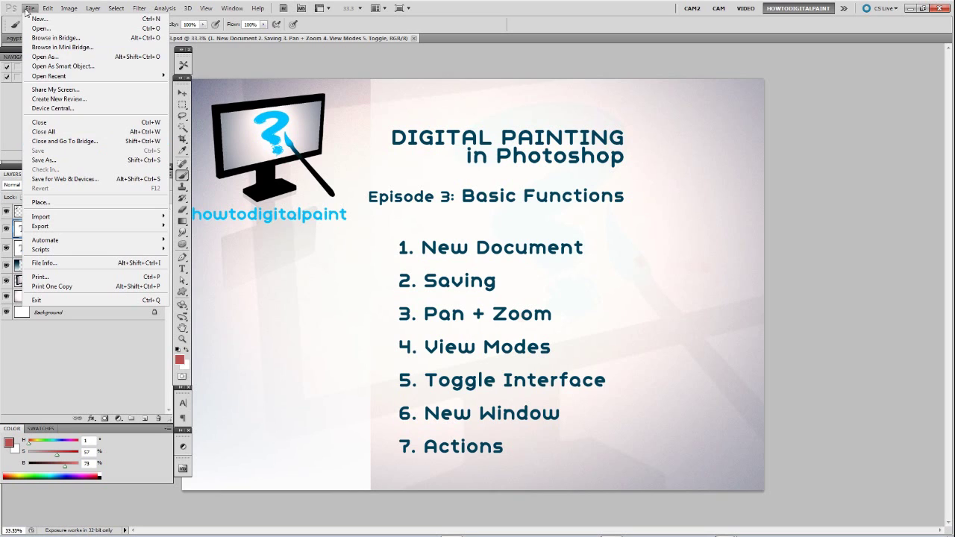
click(63, 162)
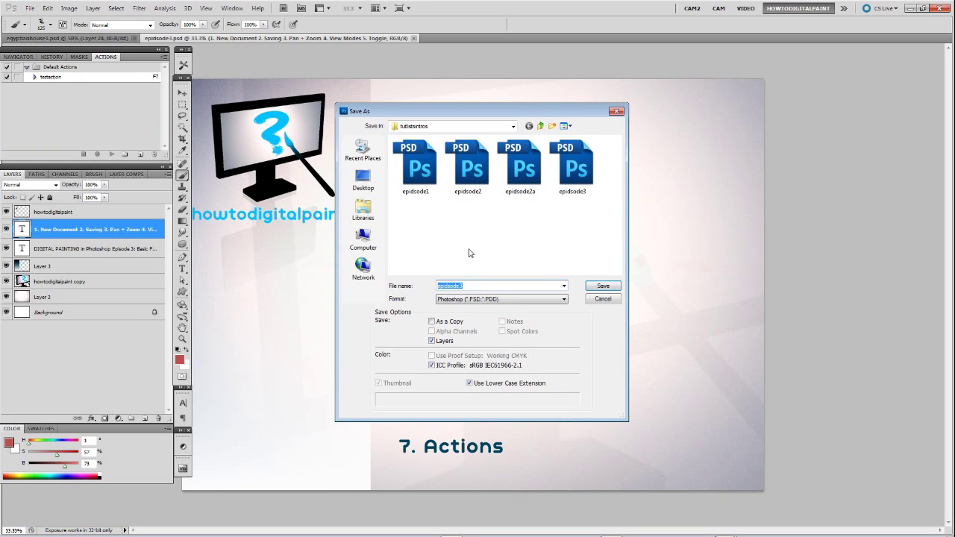
click(527, 299)
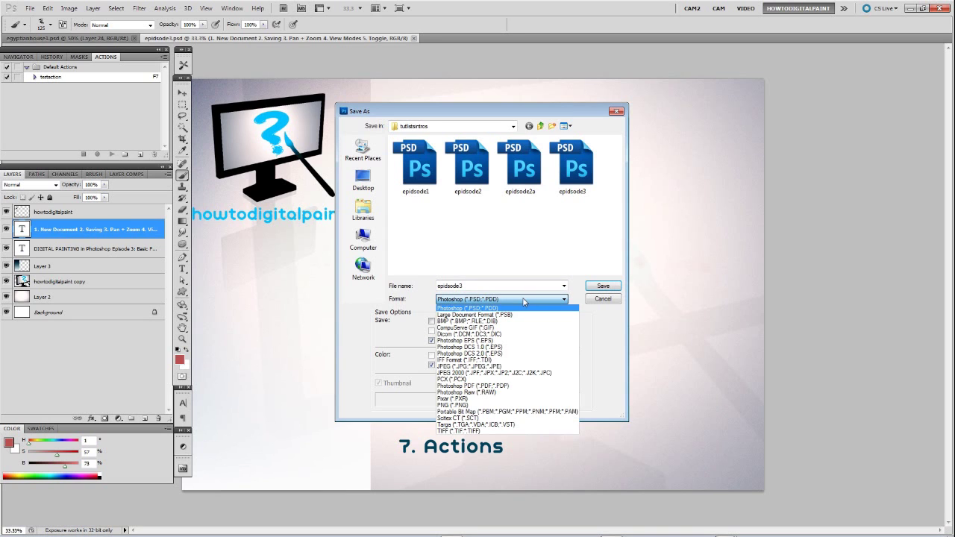
click(526, 300)
click(492, 301)
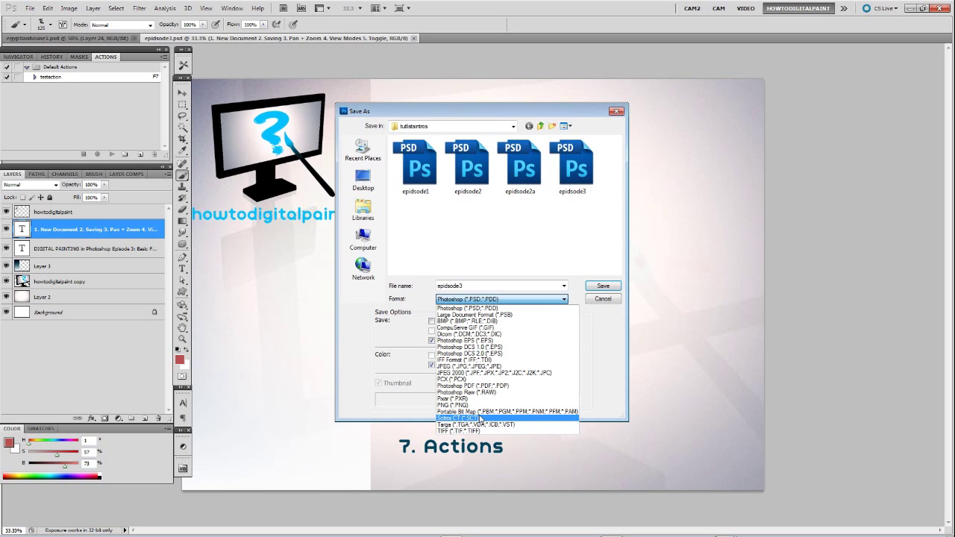
click(500, 306)
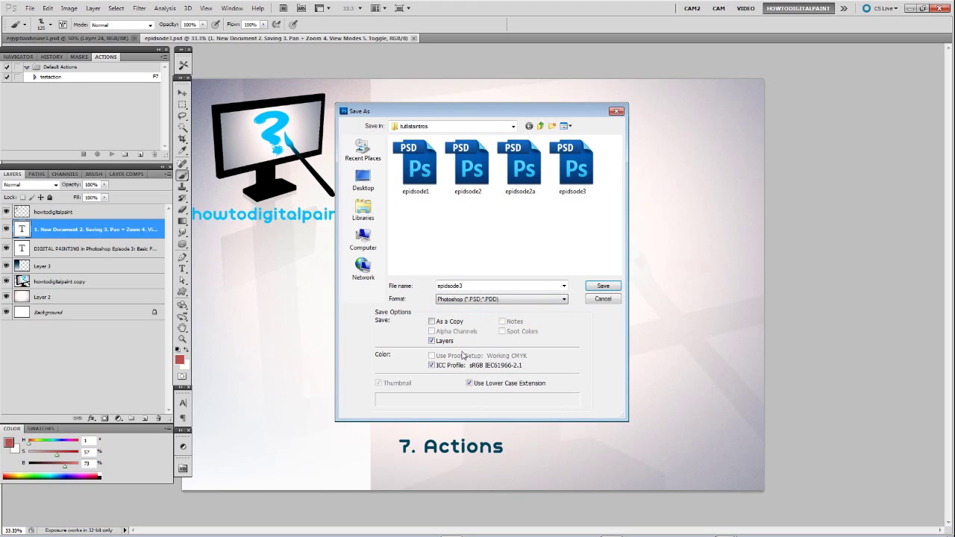
click(478, 300)
click(482, 301)
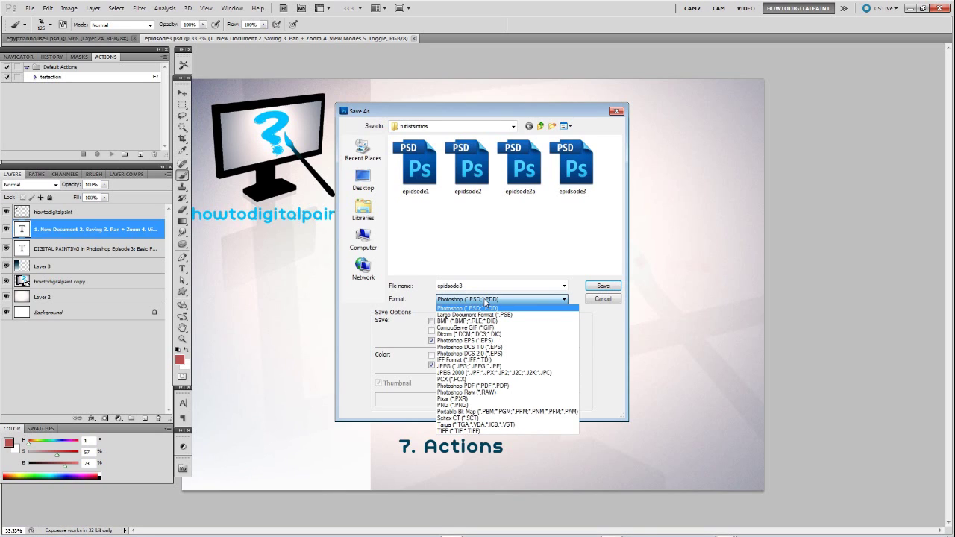
click(486, 303)
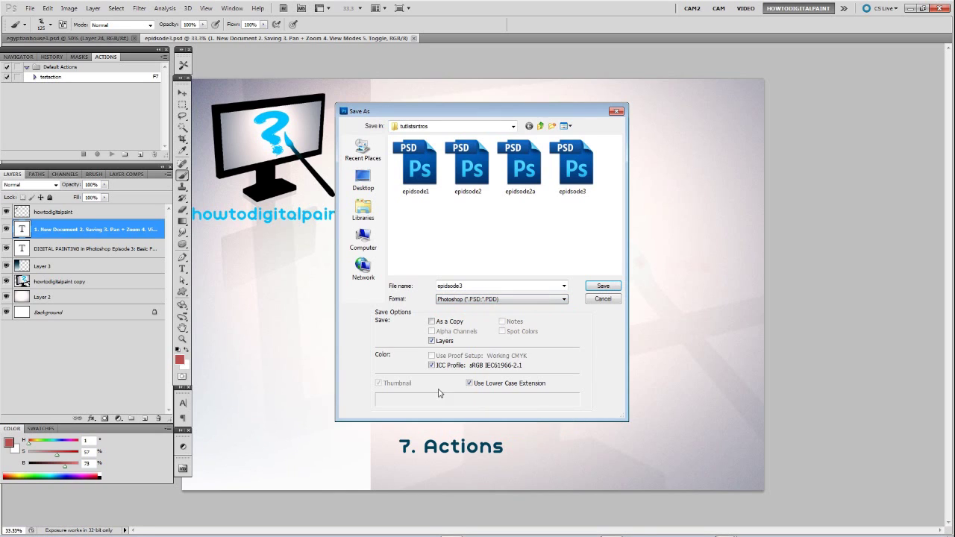
click(602, 300)
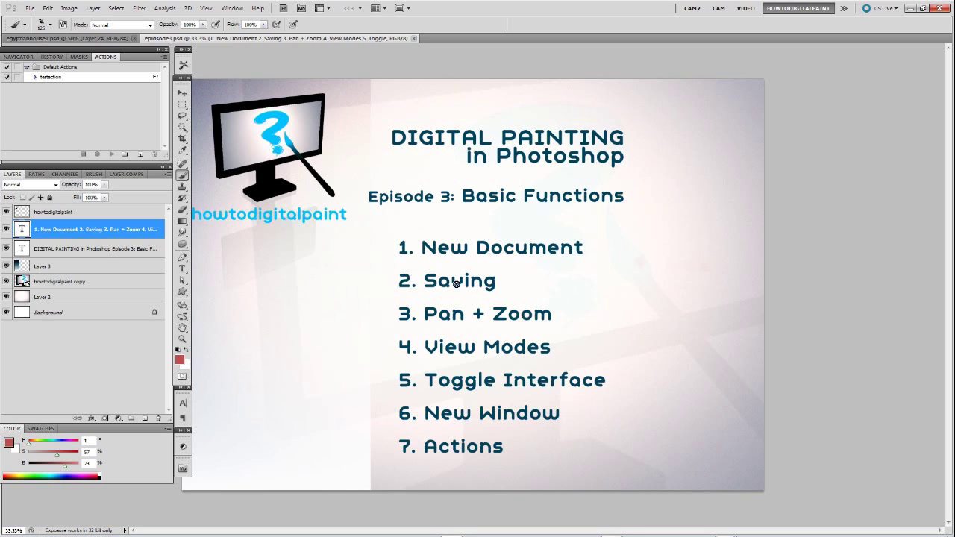
click(29, 8)
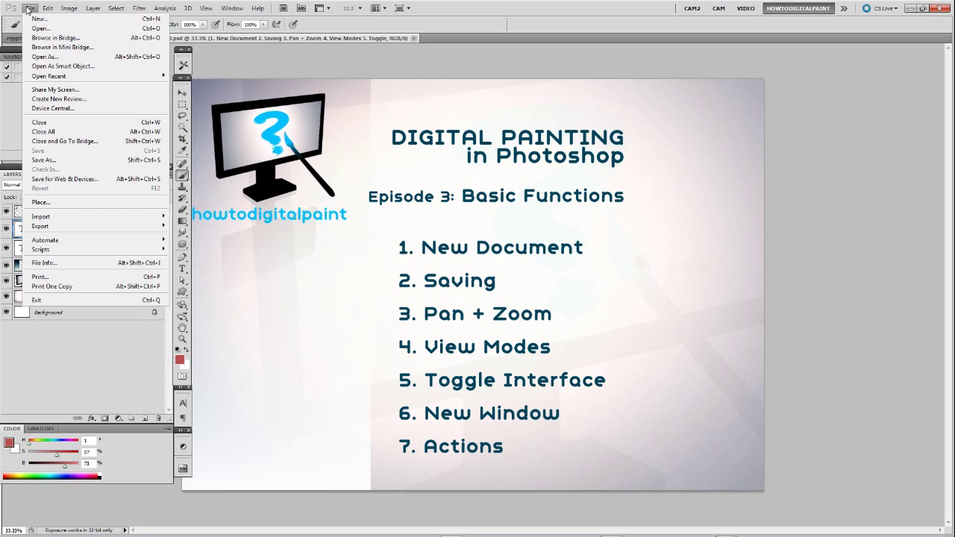
click(77, 181)
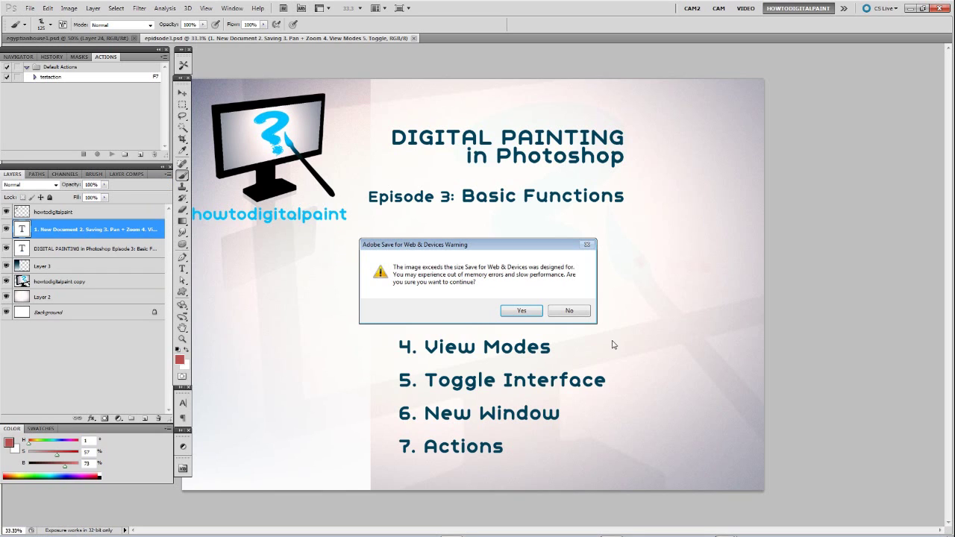
click(526, 312)
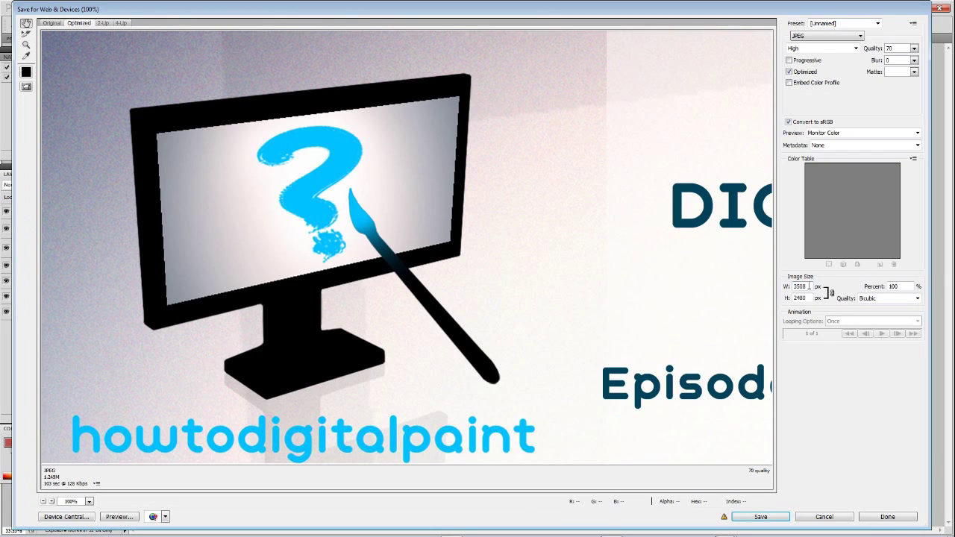
double_click(809, 286)
text(2)
click(807, 298)
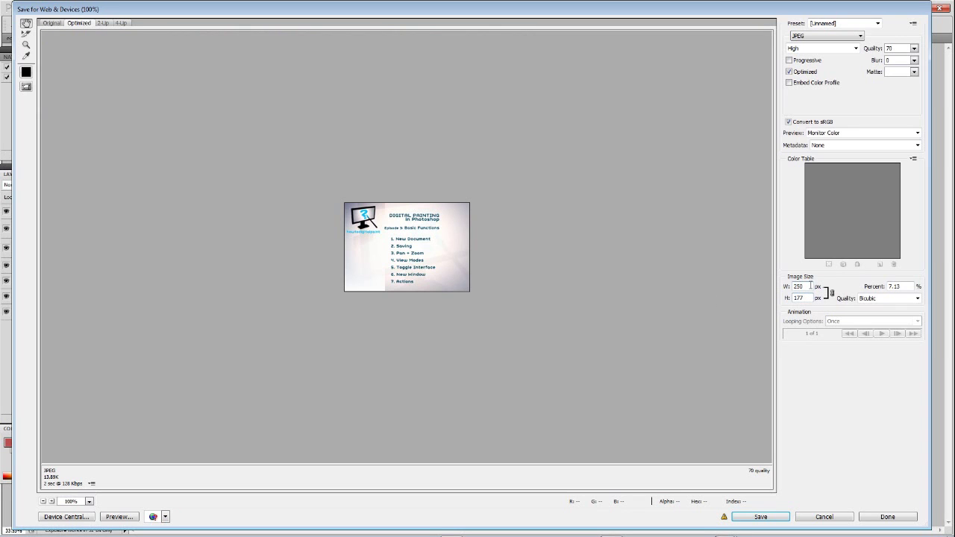
drag(811, 286, 776, 290)
text(700)
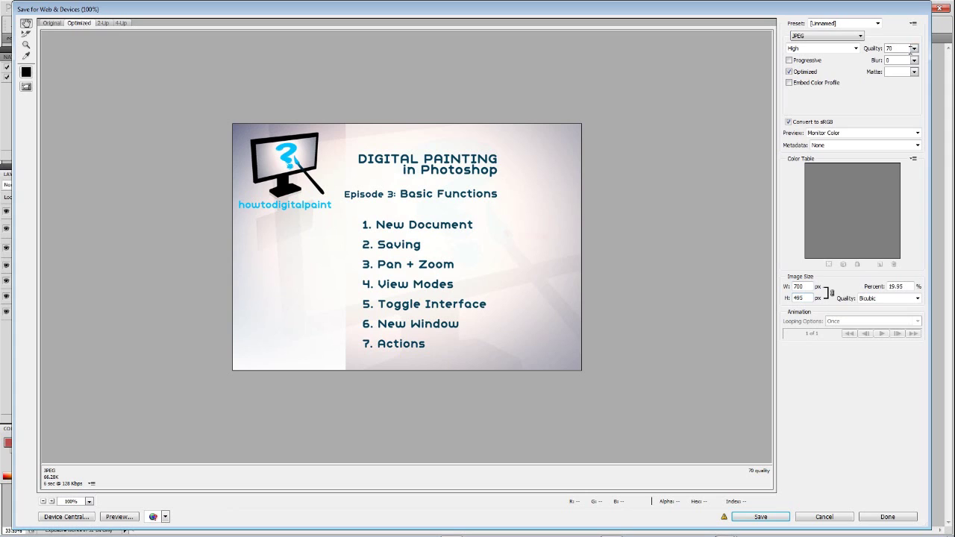
click(914, 49)
click(851, 38)
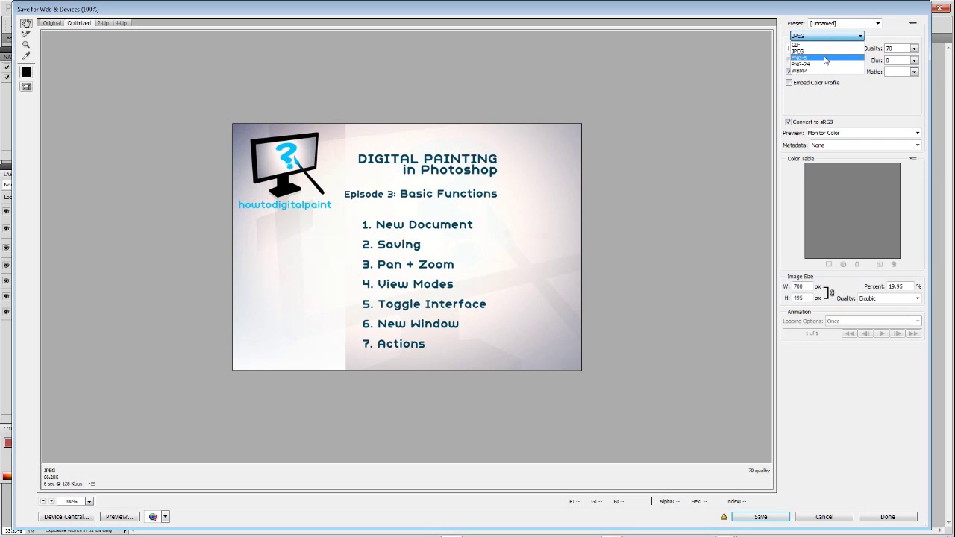
click(825, 59)
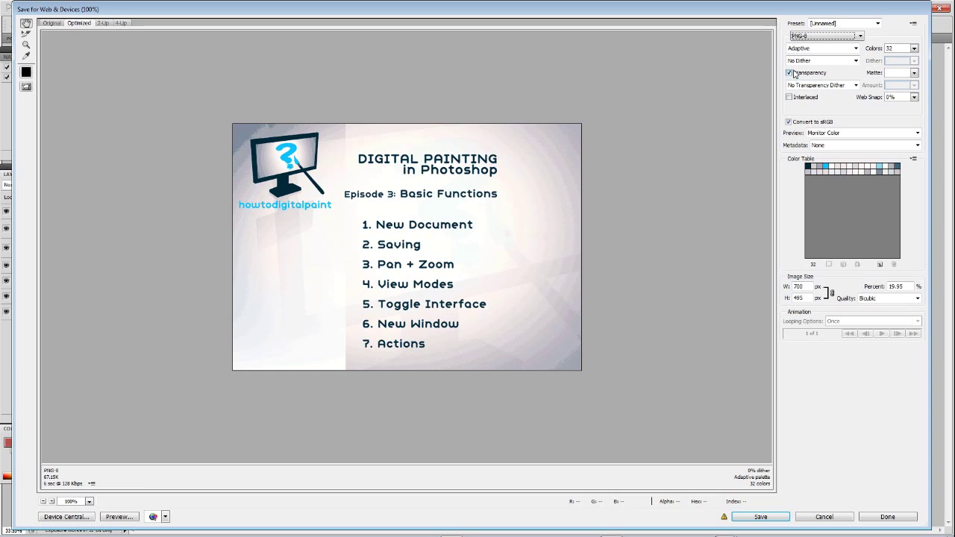
click(916, 49)
click(915, 49)
click(827, 35)
click(821, 49)
click(830, 36)
click(834, 41)
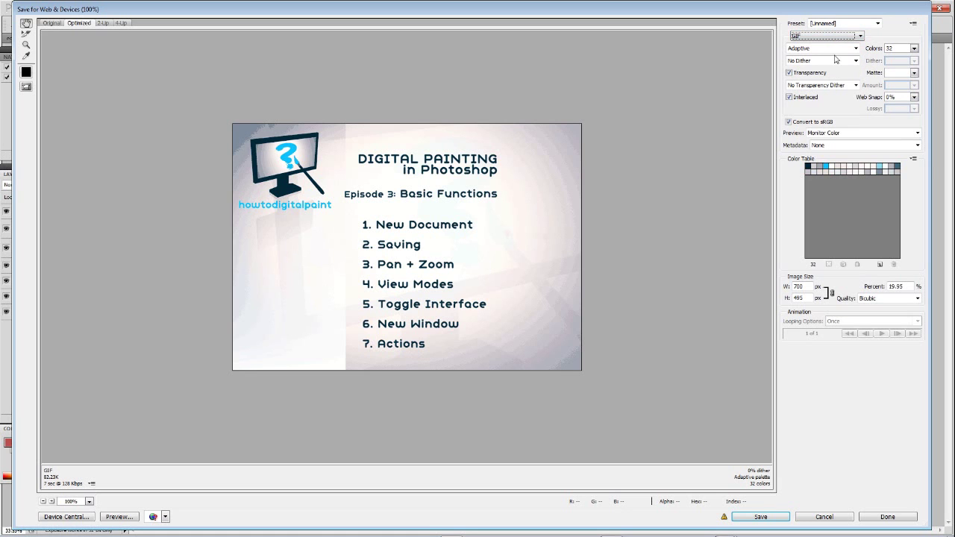
click(841, 516)
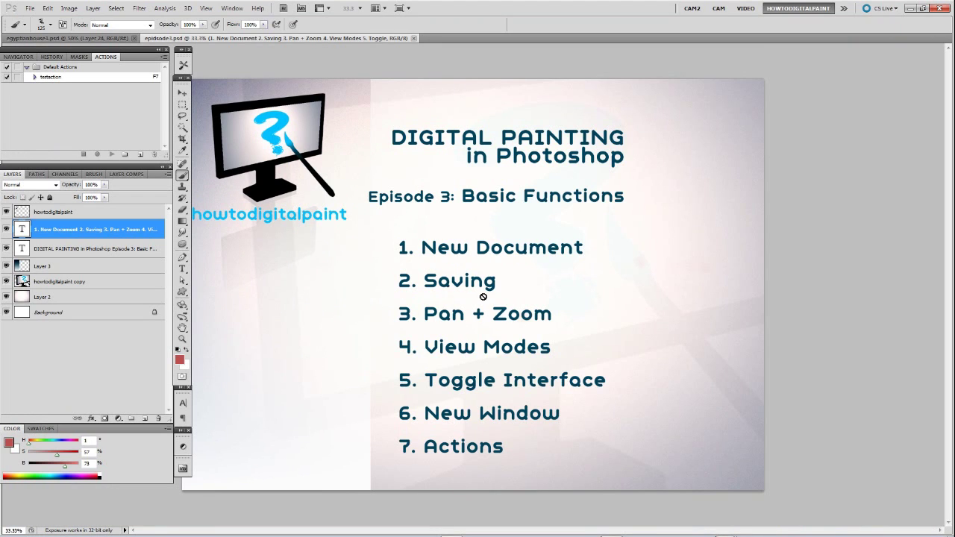
click(608, 279)
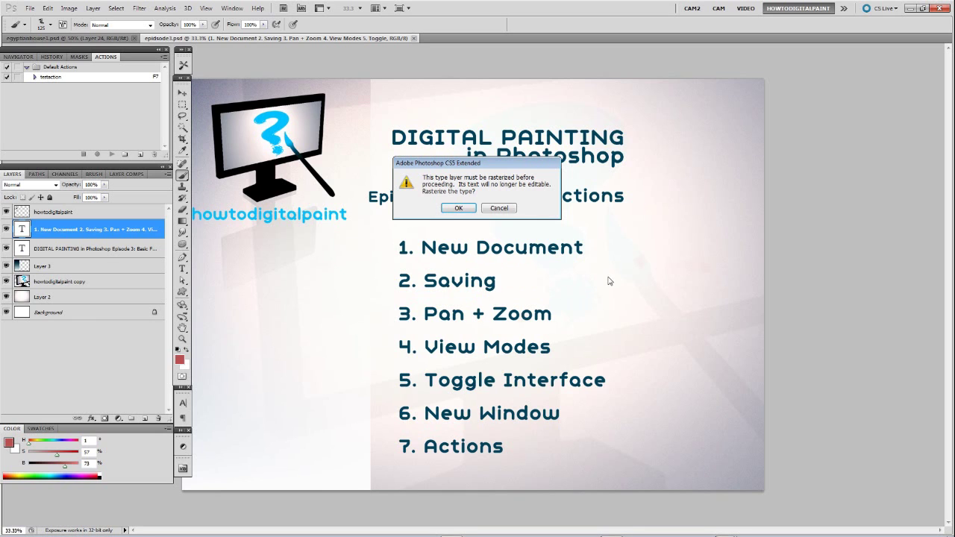
click(511, 210)
click(490, 212)
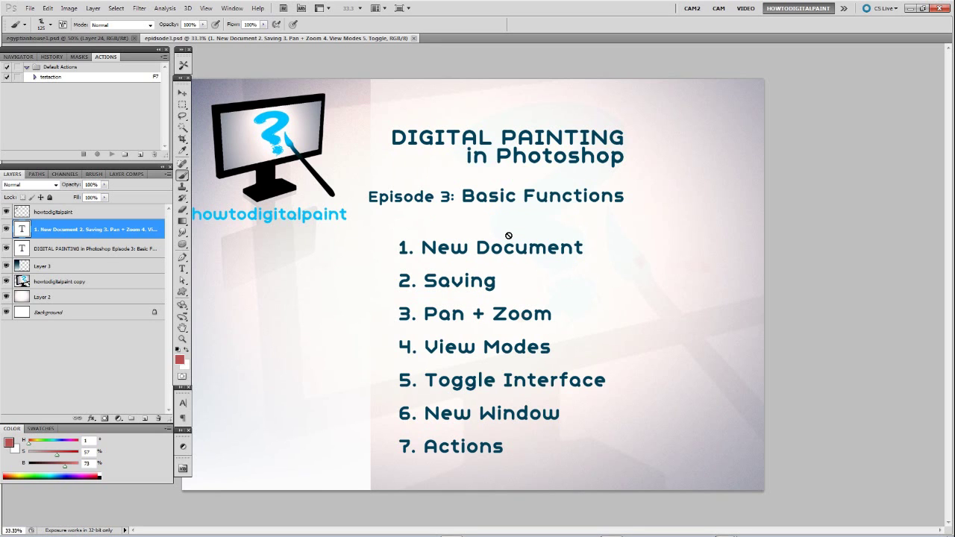
key(ctrl+plus)
key(ctrl+plus)
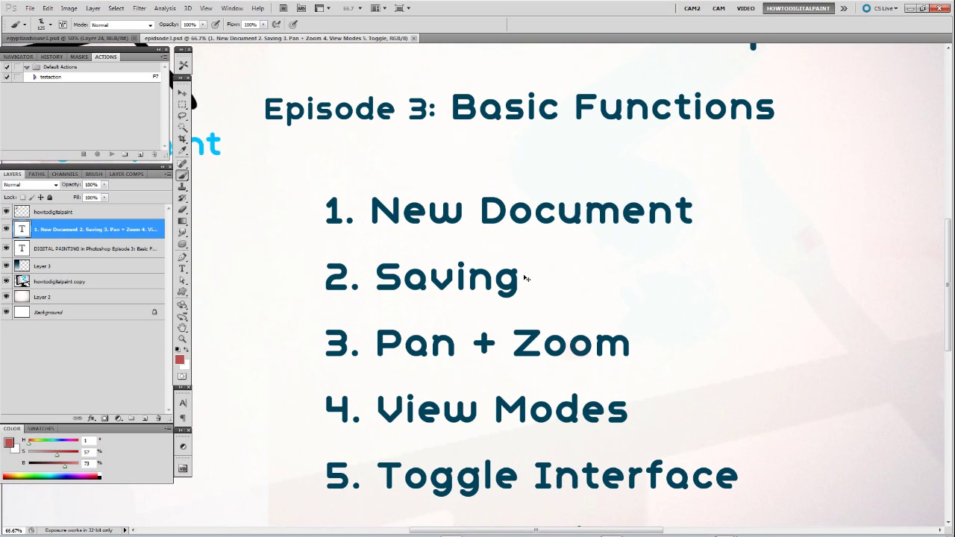
key(ctrl+plus)
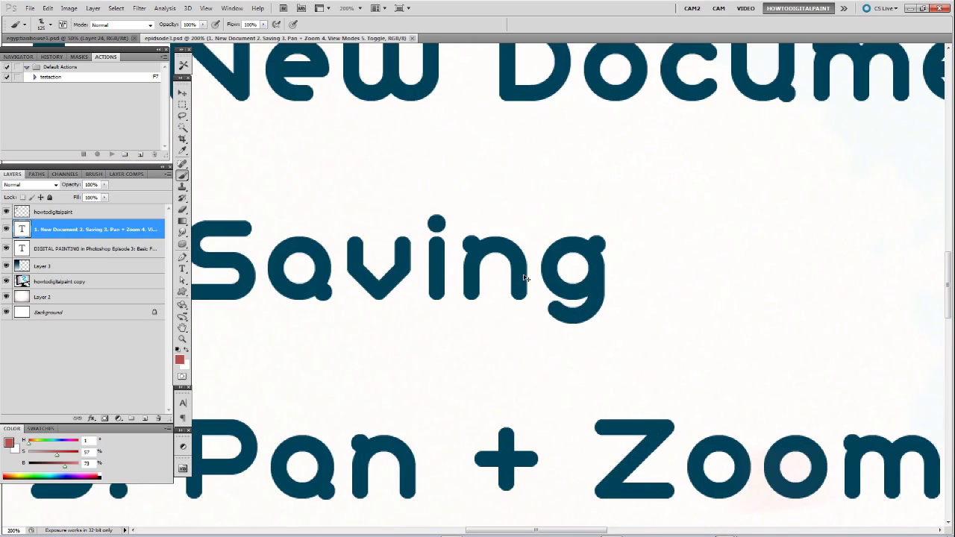
key(ctrl+minus)
key(ctrl+minus)
key(ctrl+minus)
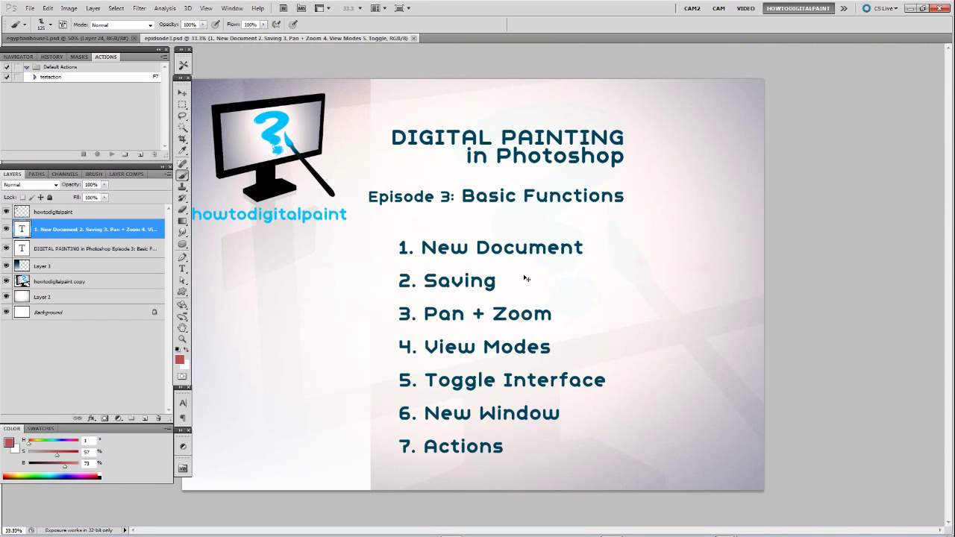
key(ctrl+plus)
key(ctrl+plus)
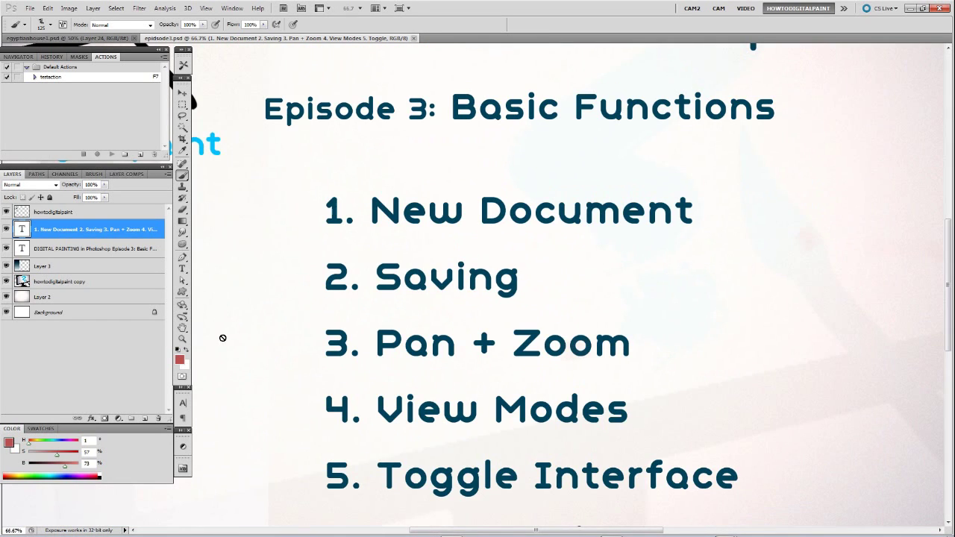
click(182, 339)
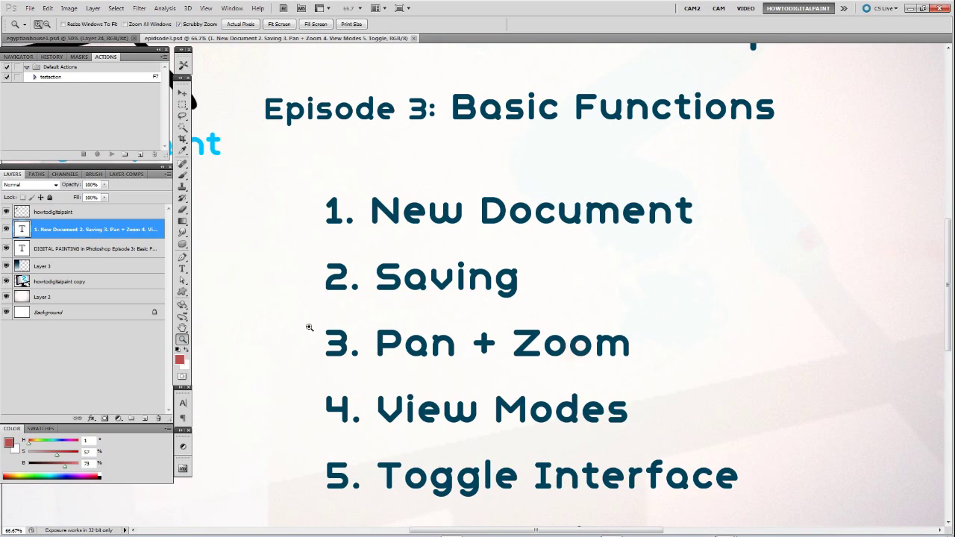
alt+click(374, 321)
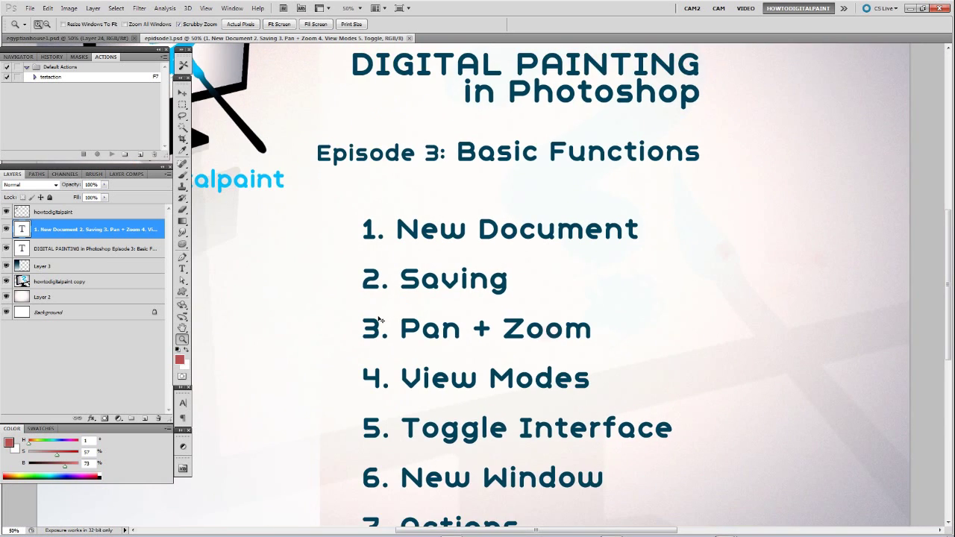
alt+click(376, 321)
click(384, 317)
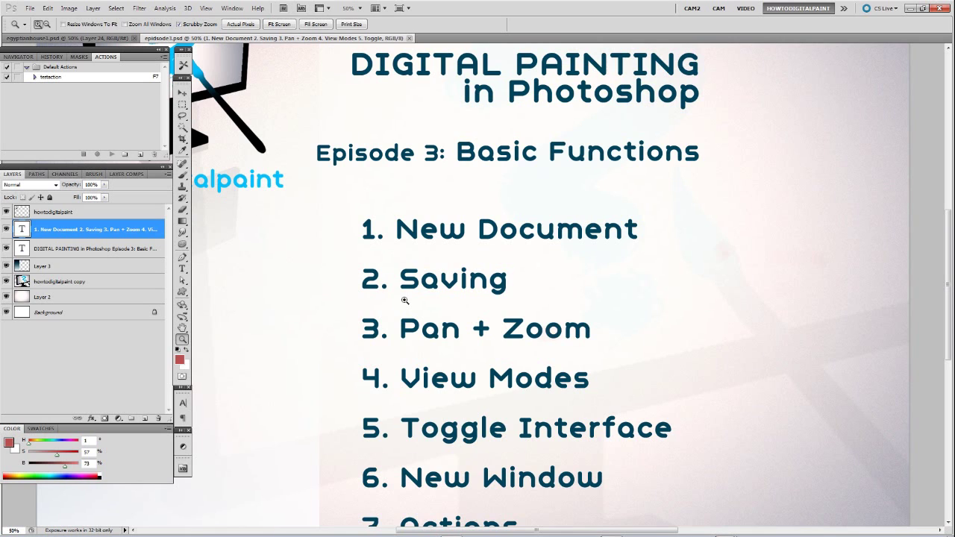
alt+click(405, 300)
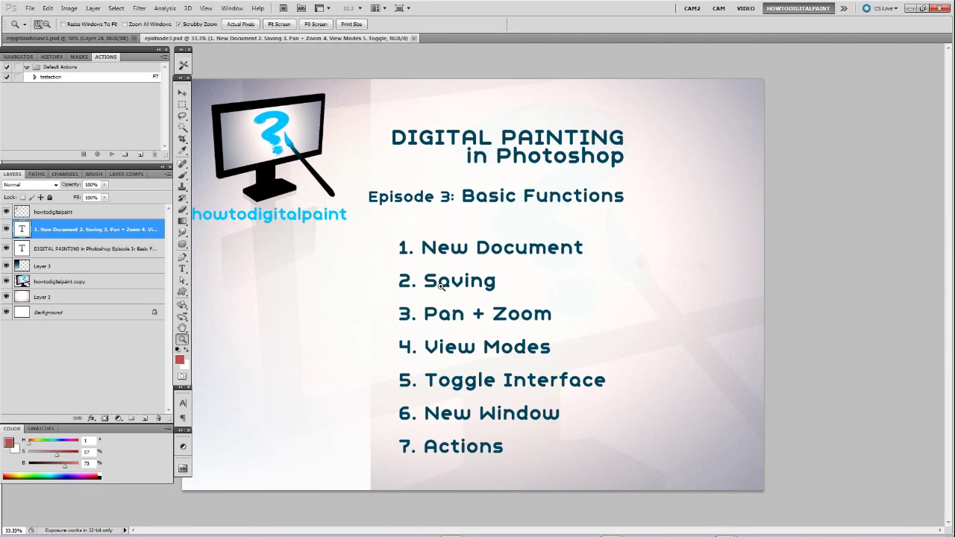
key(ctrl+plus)
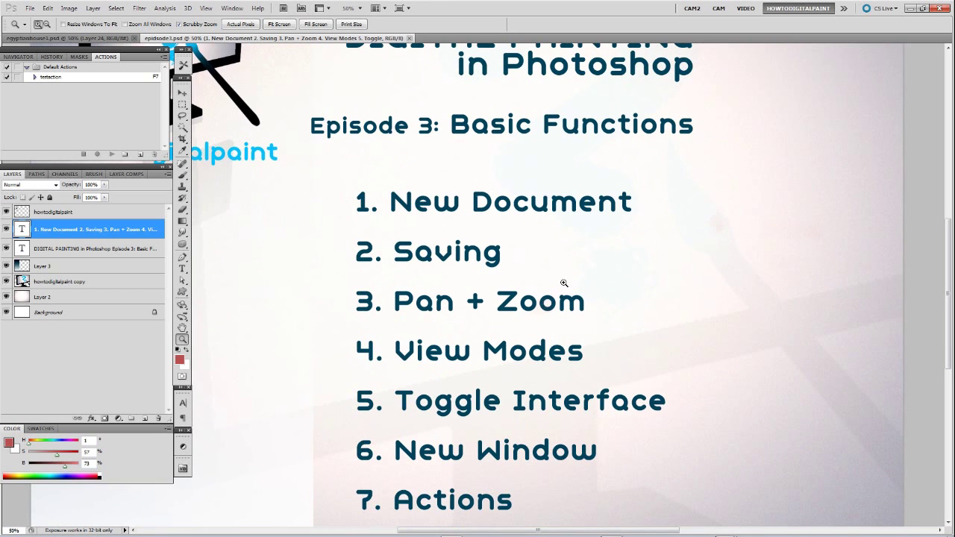
click(564, 284)
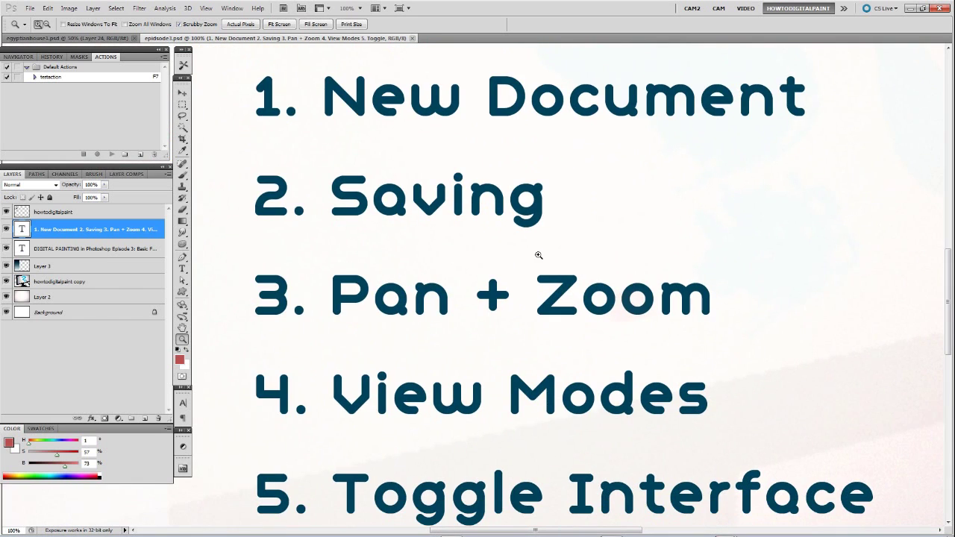
key(ctrl+minus)
key(ctrl+minus)
key(ctrl+minus)
key(ctrl+minus)
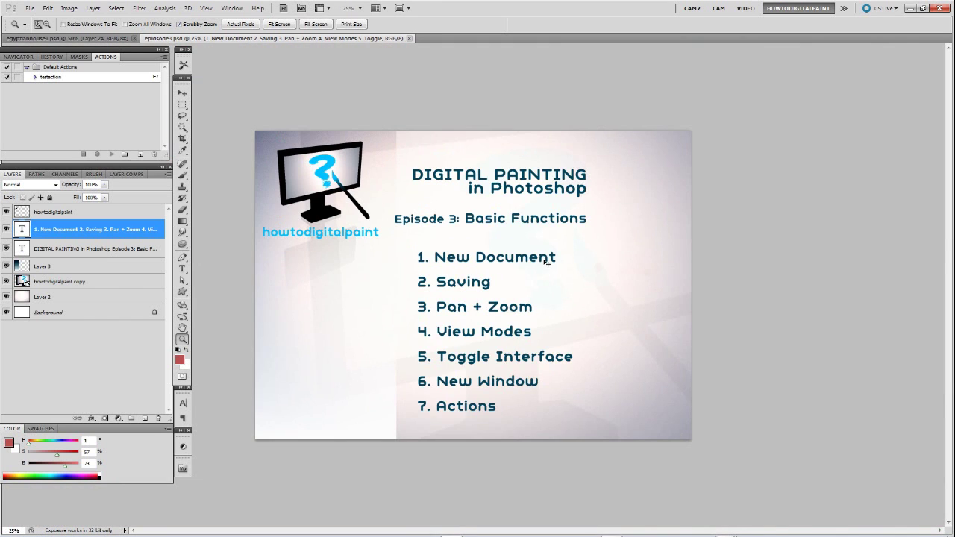
click(493, 267)
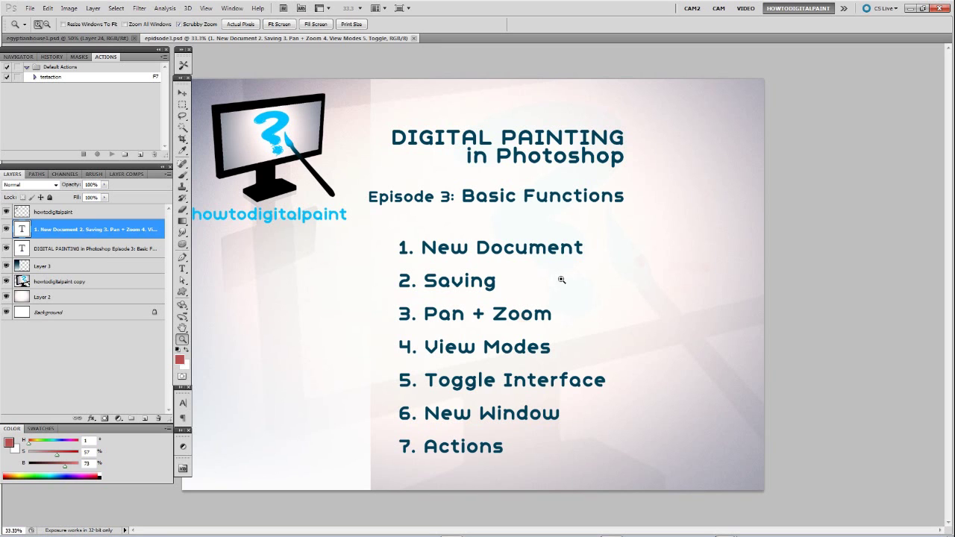
Step: Cycle screen modes with F, try Full Screen Mode With Menu Bar, and return to Standard Screen Mode
key(f)
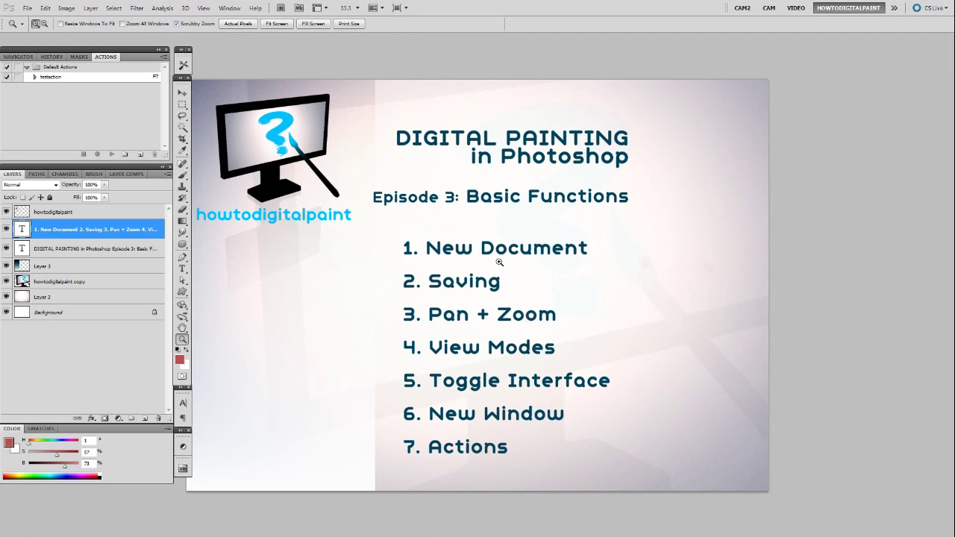
drag(500, 262, 523, 252)
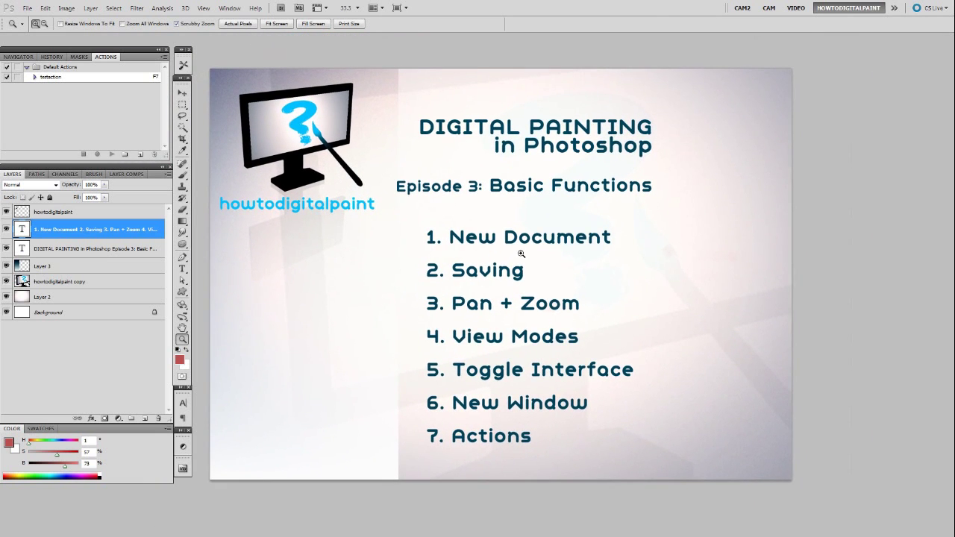
key(f)
key(f)
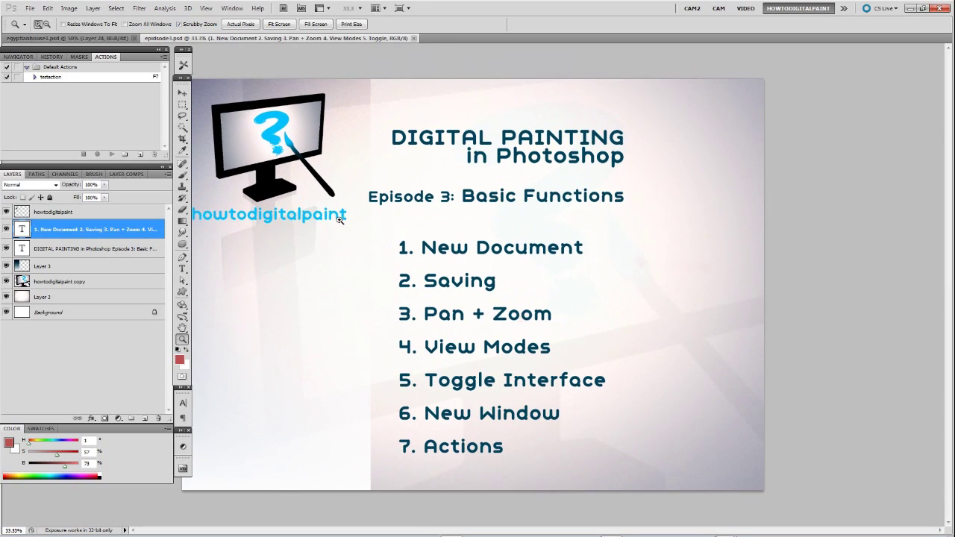
click(205, 8)
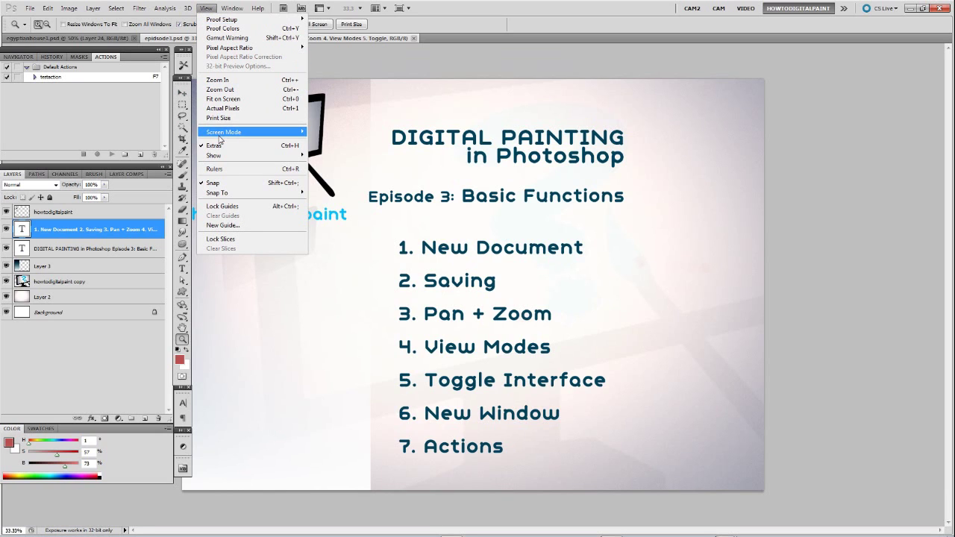
mouse_move(224, 132)
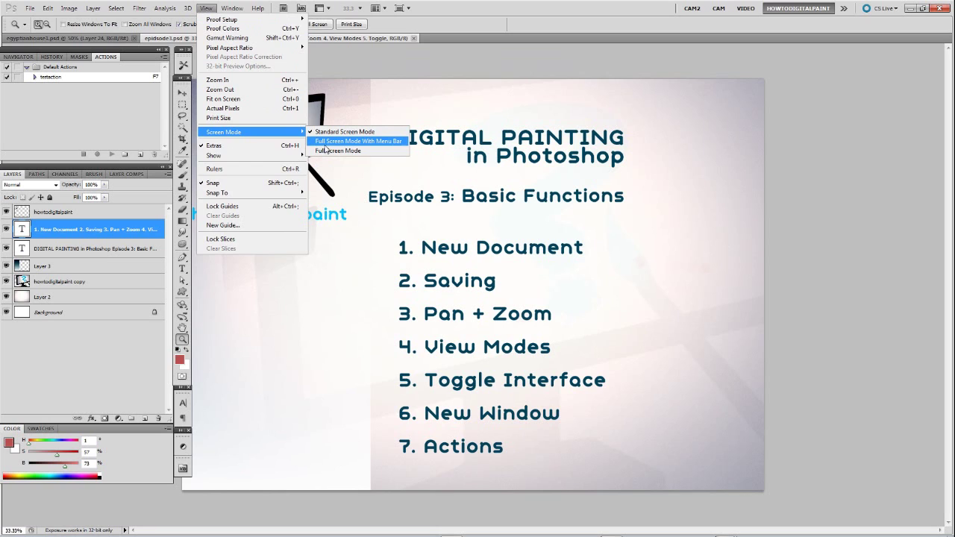
click(328, 150)
key(f)
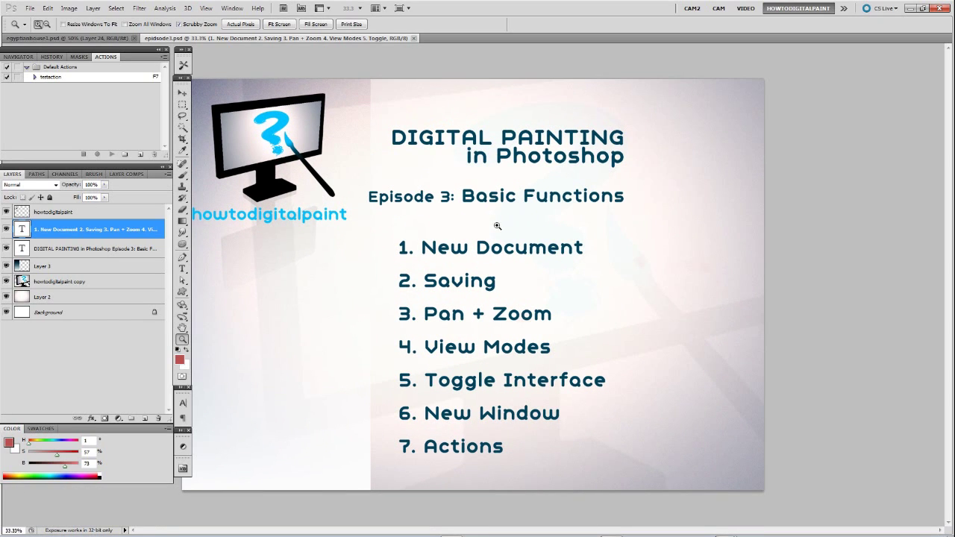
key(f)
drag(479, 226, 490, 214)
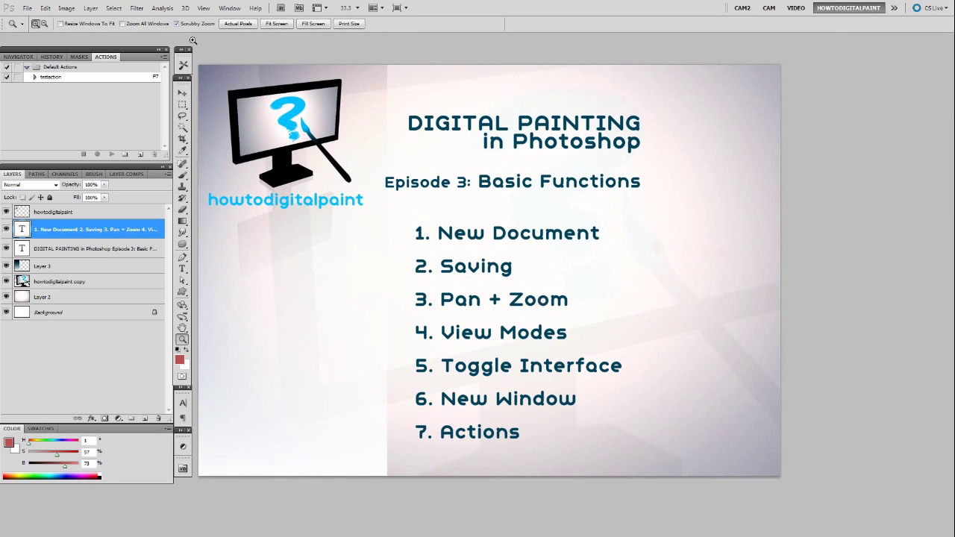
key(f)
key(f)
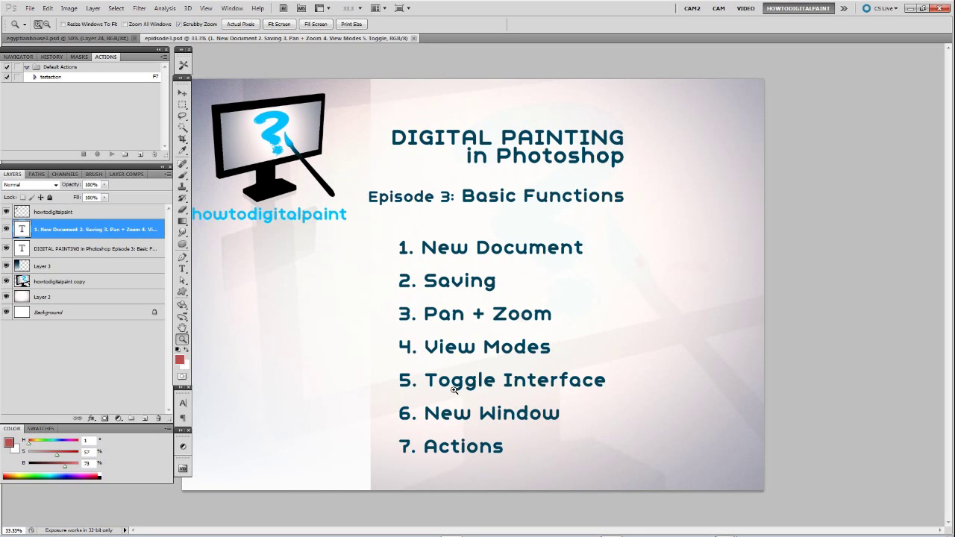
Step: Zoom the slide in to 100% and pan it with the panels hidden
click(393, 317)
click(394, 317)
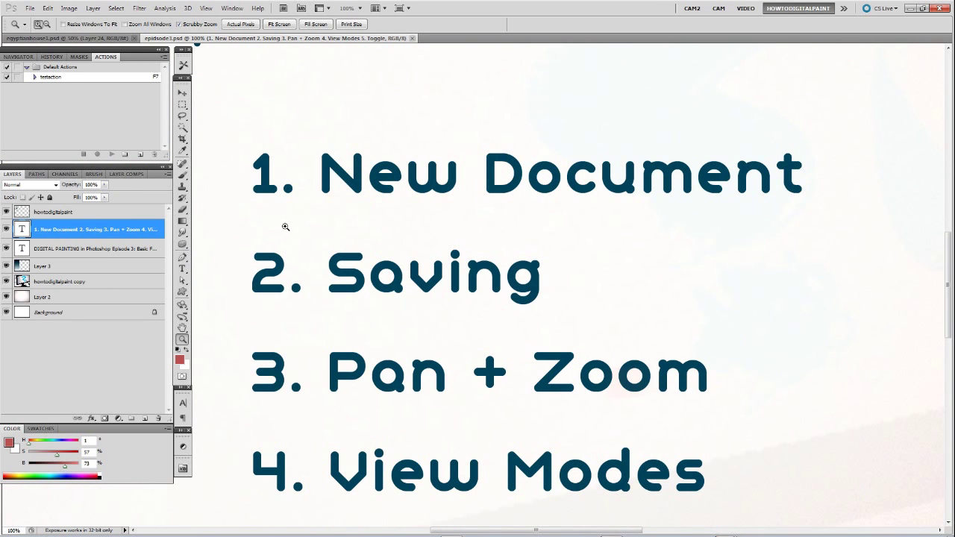
key(Tab)
drag(316, 219, 399, 235)
key(Tab)
key(Tab)
key(Tab)
key(Tab)
key(Tab)
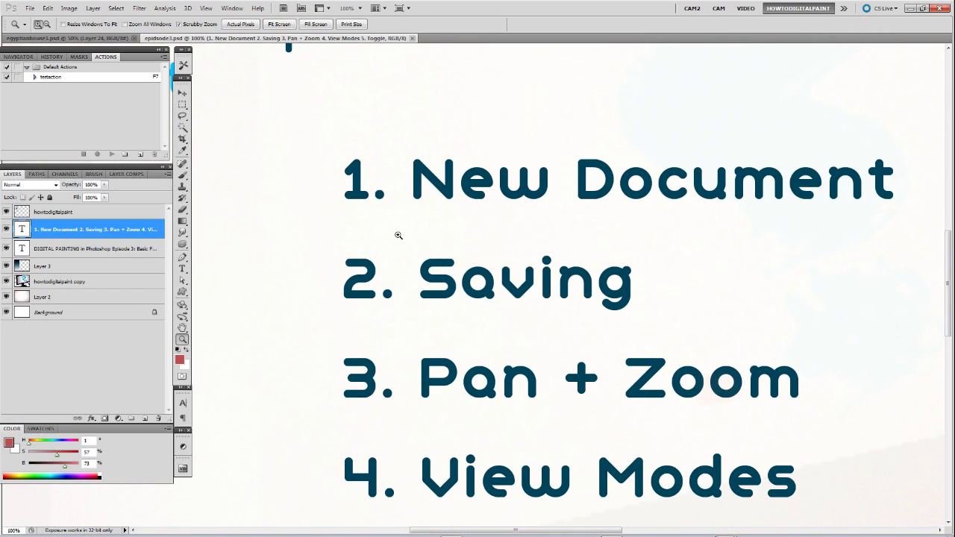
Step: Zoom back out to the whole slide and switch to the egyptianhouse1 painting
alt+click(399, 236)
alt+click(401, 241)
alt+click(410, 256)
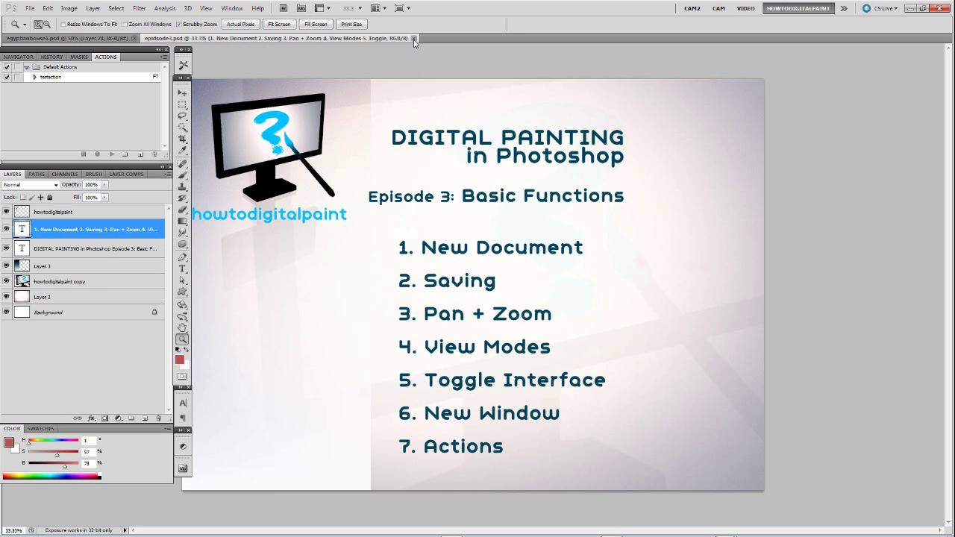
click(112, 38)
Step: Set egyptianhouse1 to 50% zoom in the Navigator panel and reach Window > Arrange
click(116, 58)
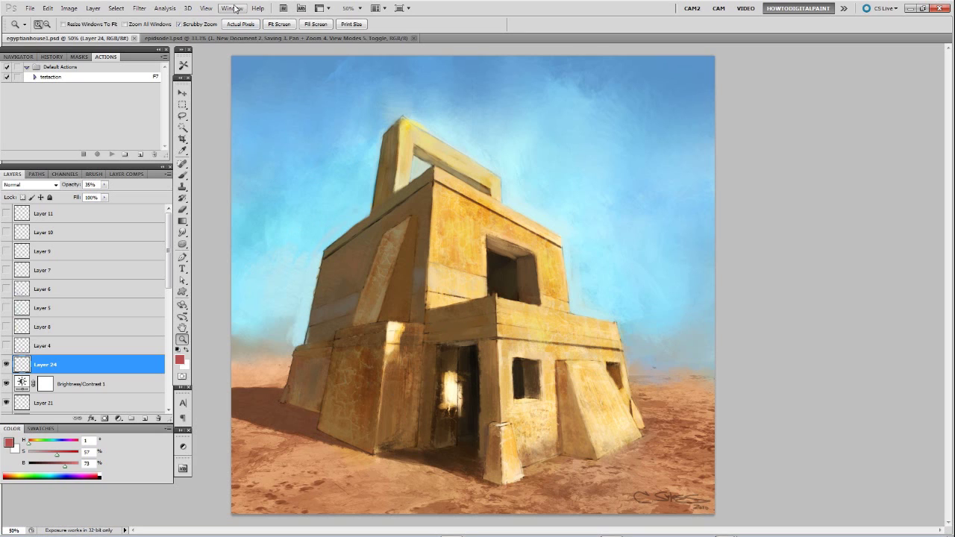
click(18, 57)
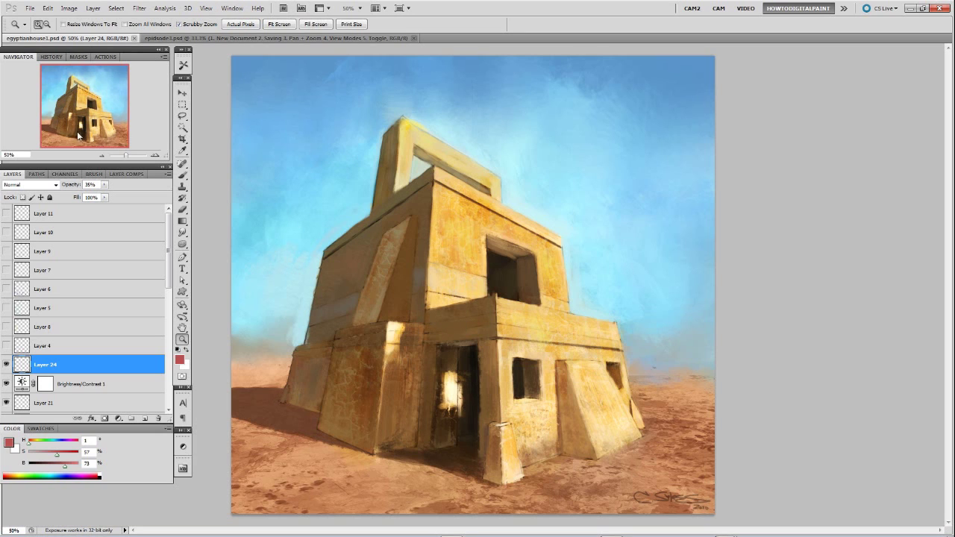
drag(127, 161, 125, 158)
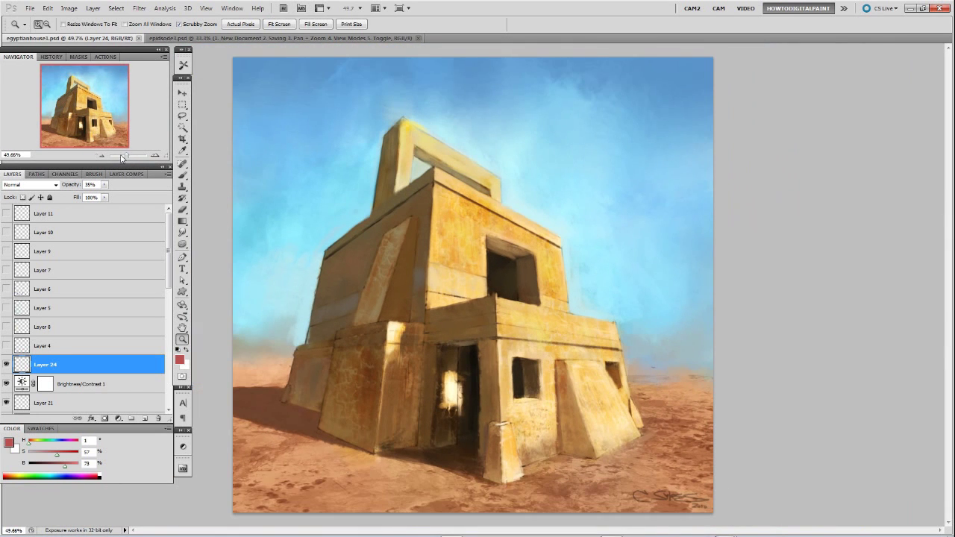
click(15, 155)
text(50)
key(Return)
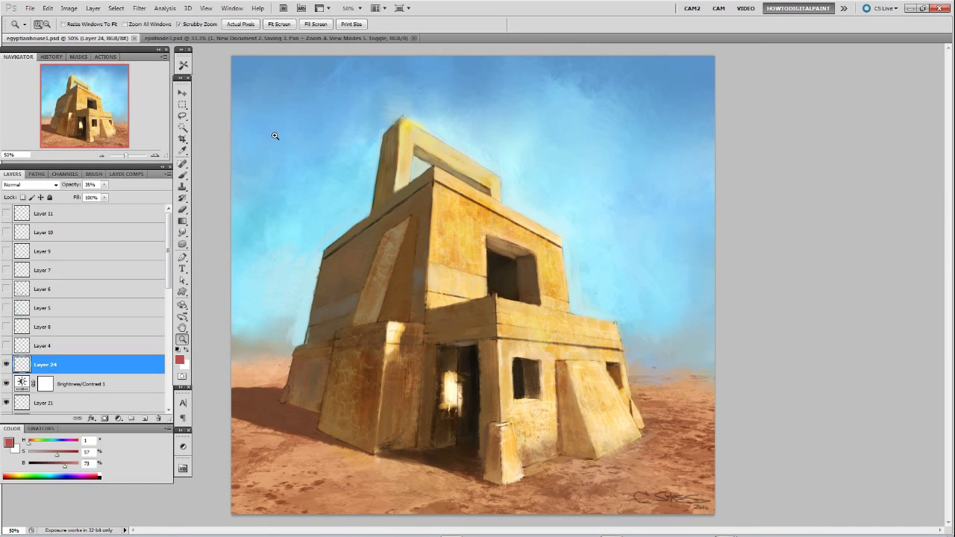
click(239, 10)
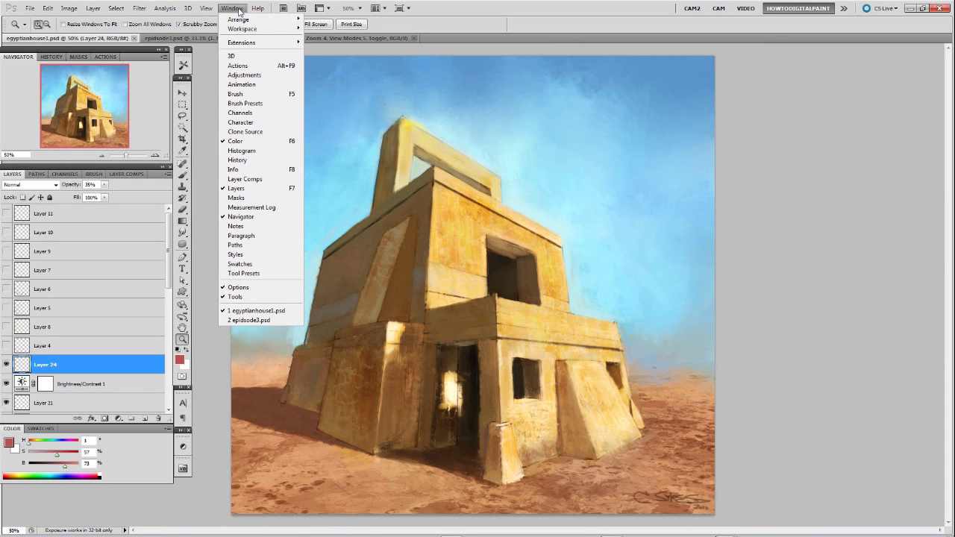
mouse_move(240, 18)
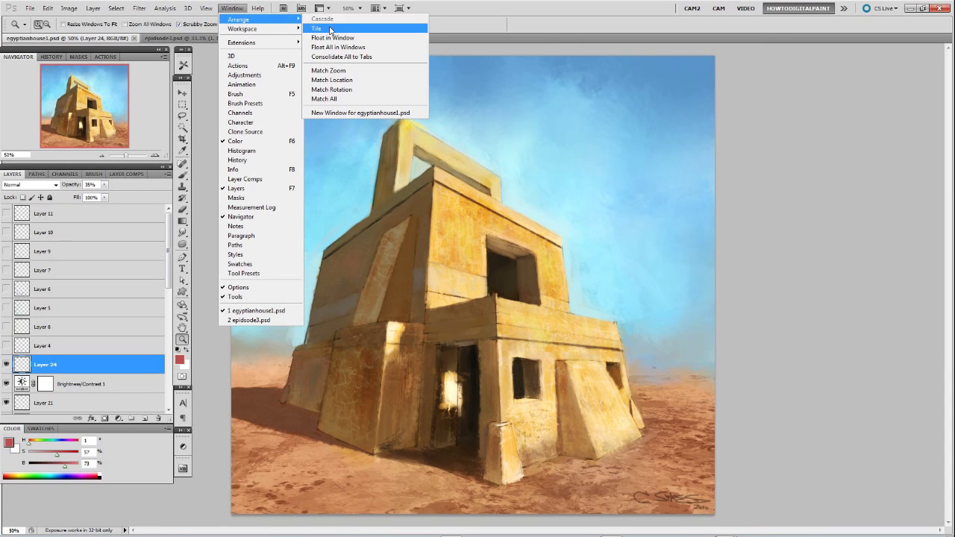
Step: Open a second egyptianhouse1 window, float and shrink it, and set it to 25%
click(381, 115)
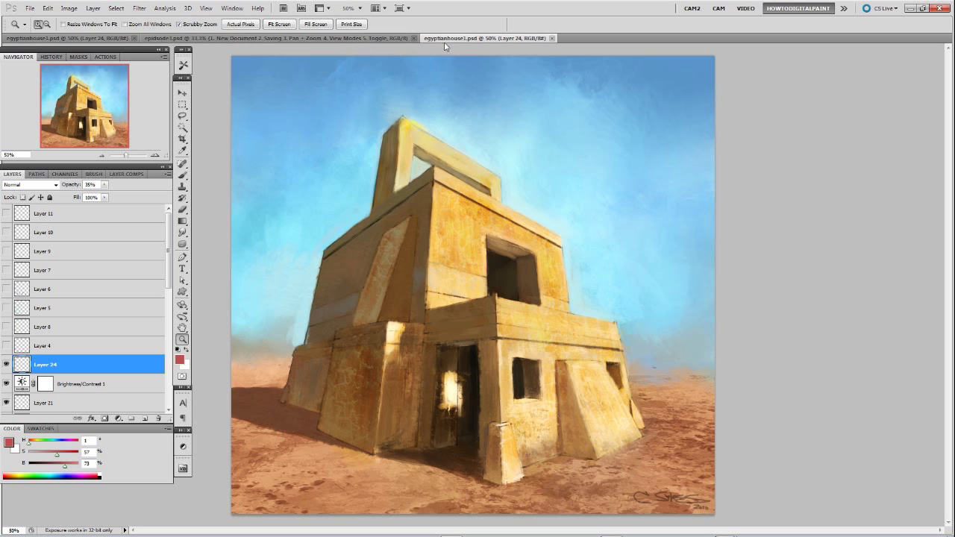
drag(448, 42, 540, 75)
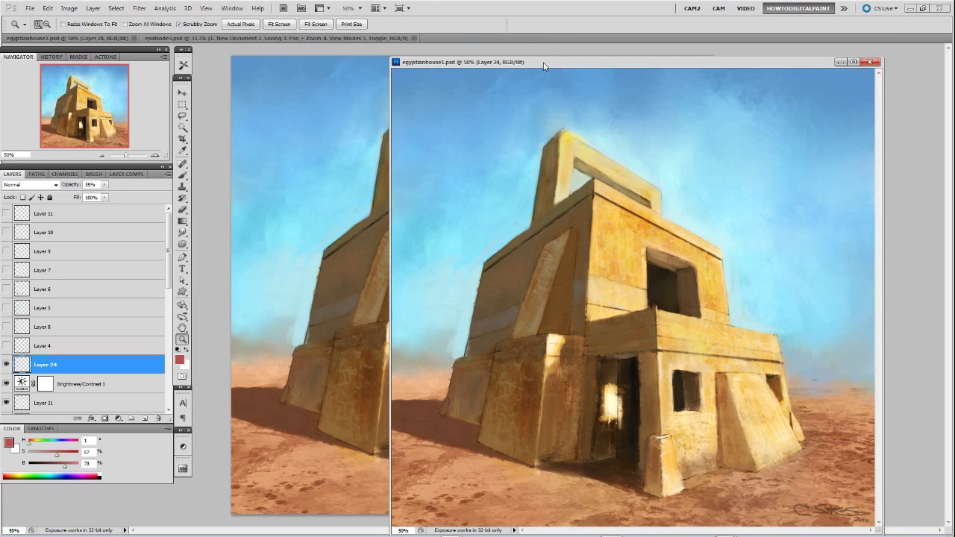
key(ctrl+w)
drag(589, 54, 591, 57)
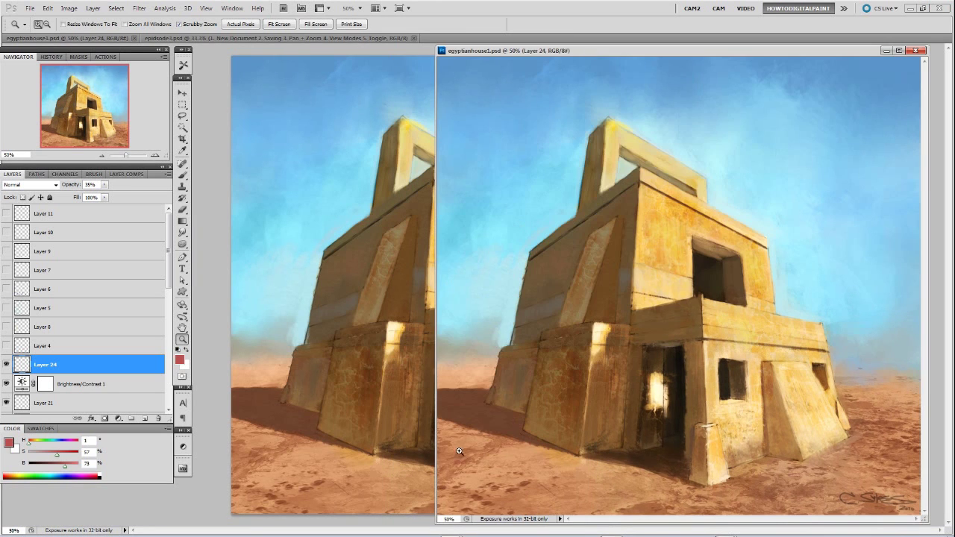
drag(433, 525, 613, 332)
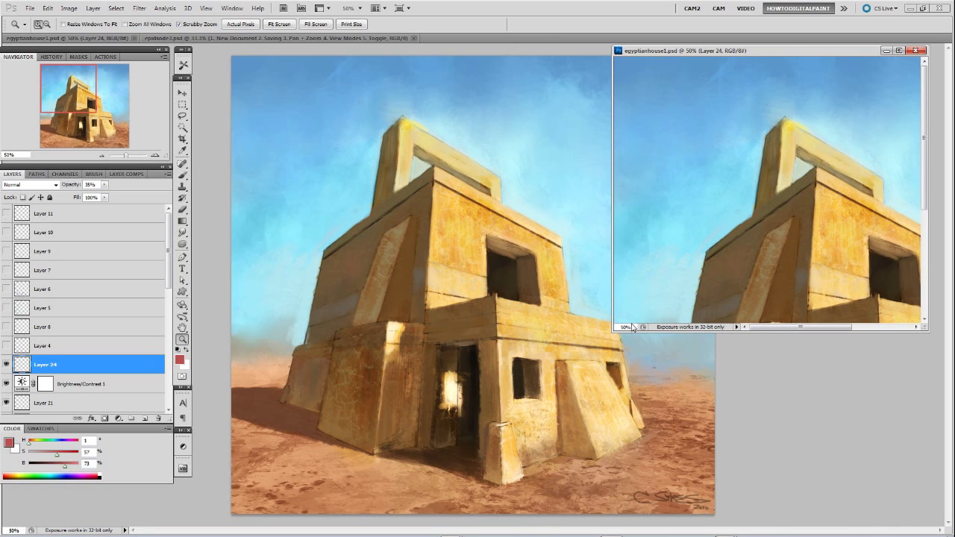
click(625, 327)
text(25)
key(Return)
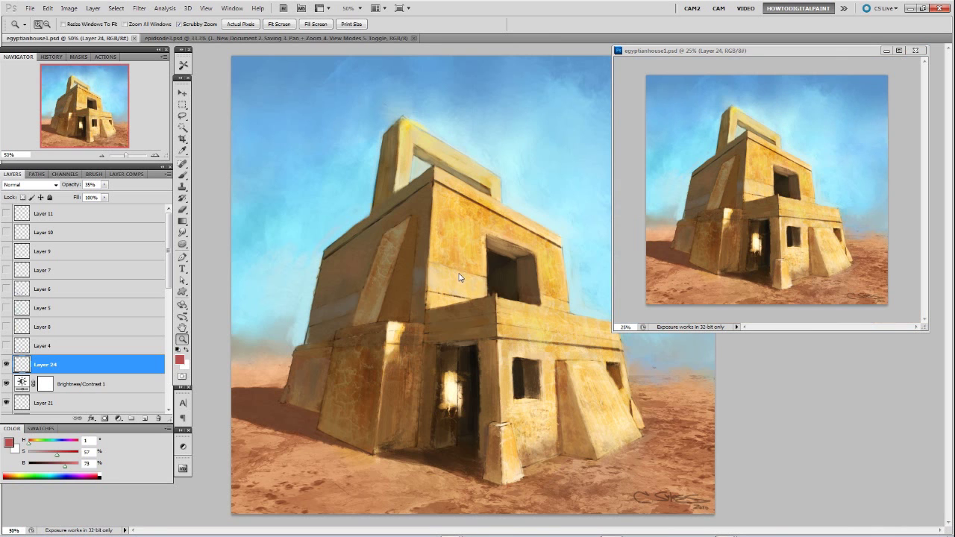
Step: Zoom the main view to 200% on the upper wall and add Layer 25 above Layer 11
drag(460, 286, 459, 285)
drag(418, 162, 443, 254)
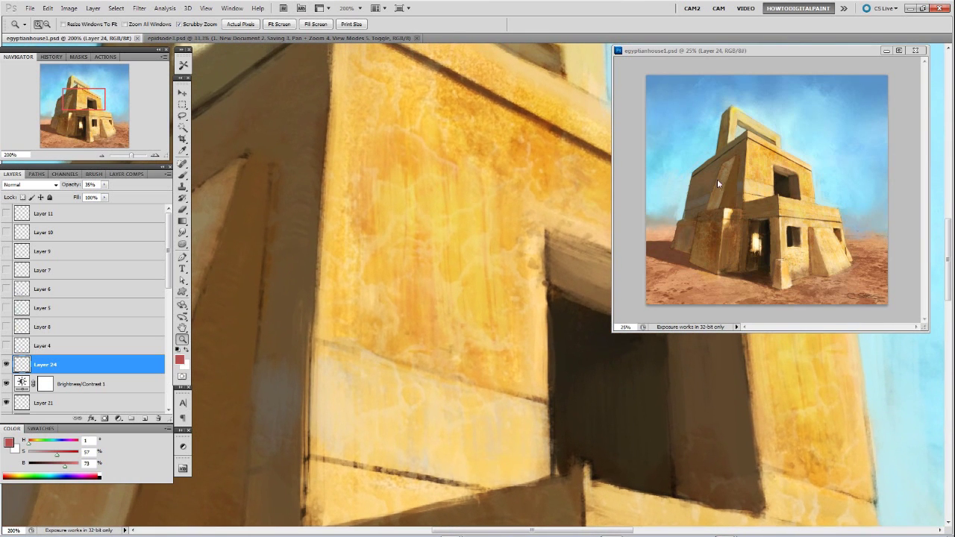
click(58, 213)
click(145, 418)
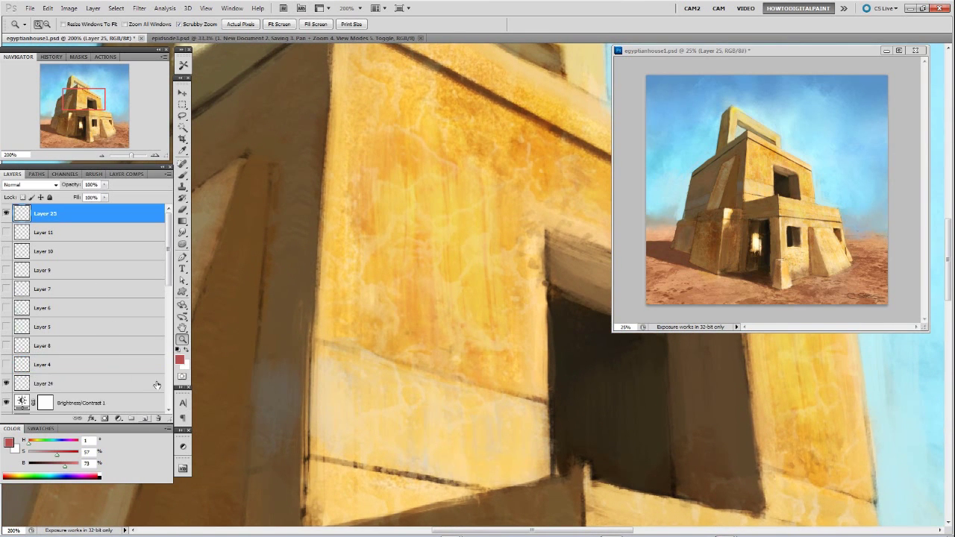
Step: Paint red vertical wall strokes on Layer 25, set it to Overlay, and zoom out to 50%
key(b)
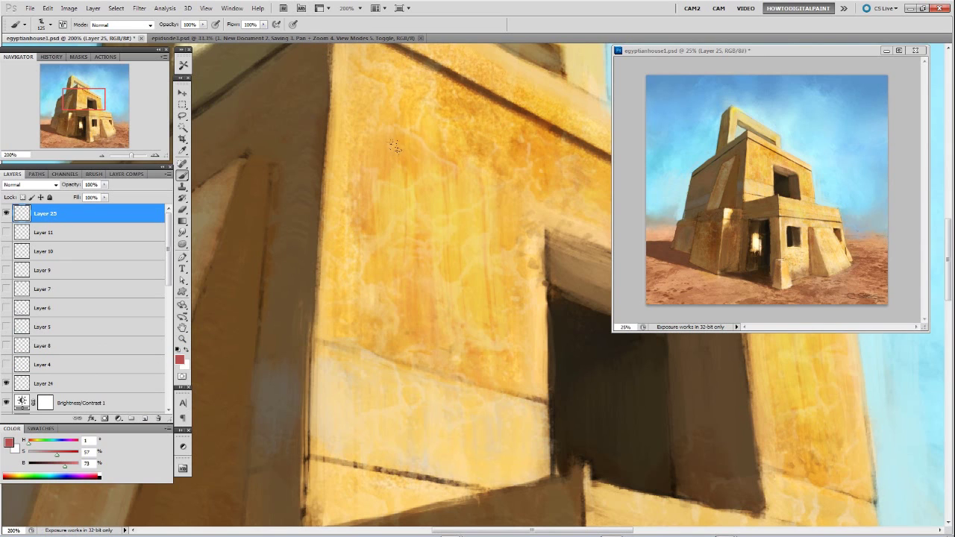
mouse_move(399, 165)
mouse_down()
mouse_move(380, 363)
mouse_move(394, 426)
mouse_up()
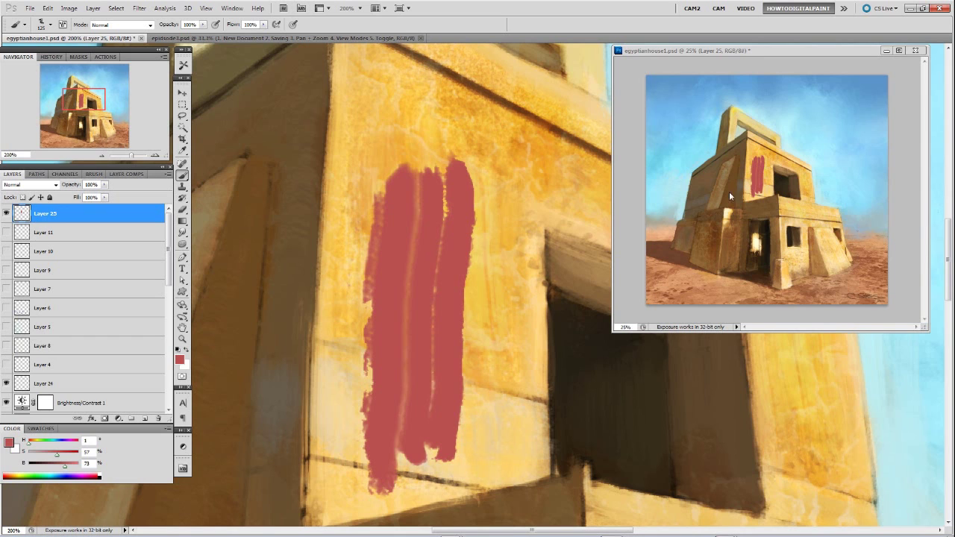
click(33, 184)
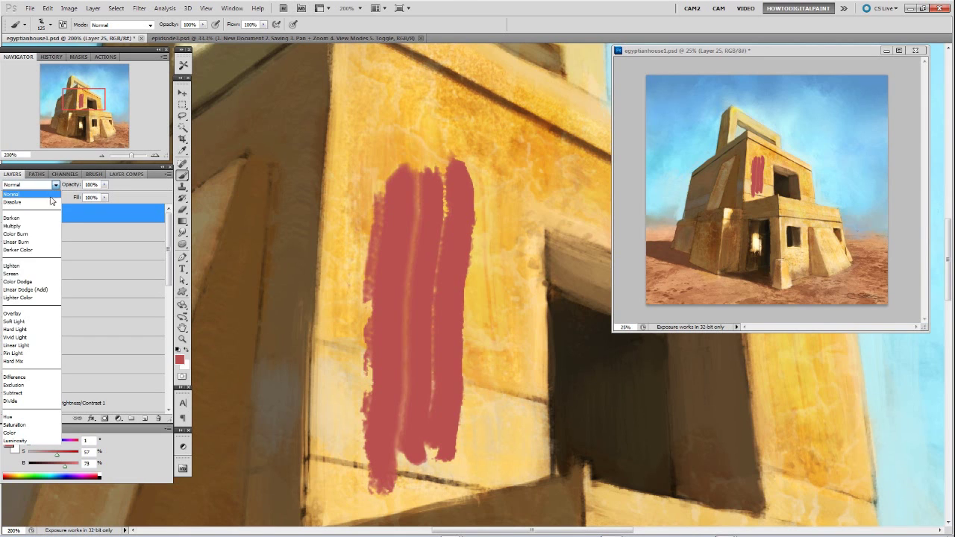
click(33, 313)
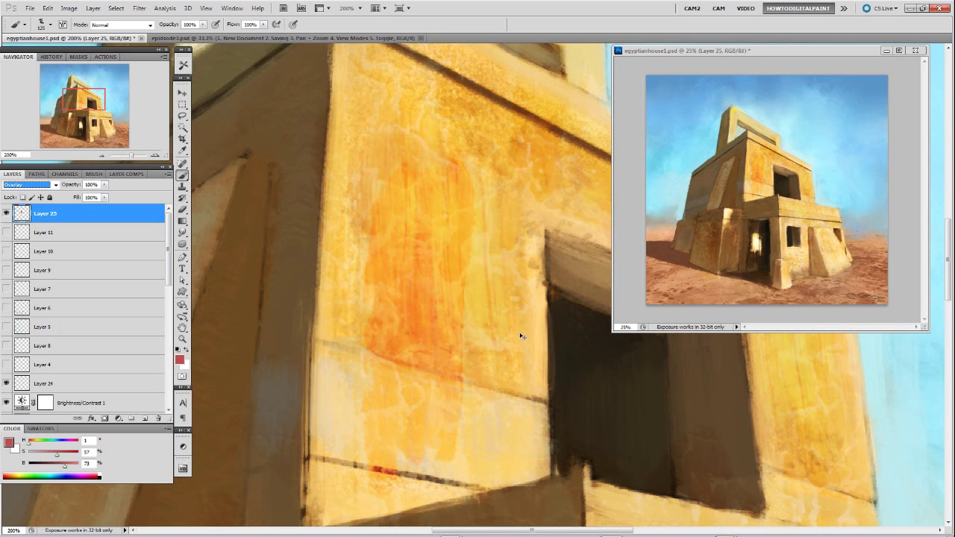
key(ctrl+minus)
key(ctrl+minus)
key(ctrl+minus)
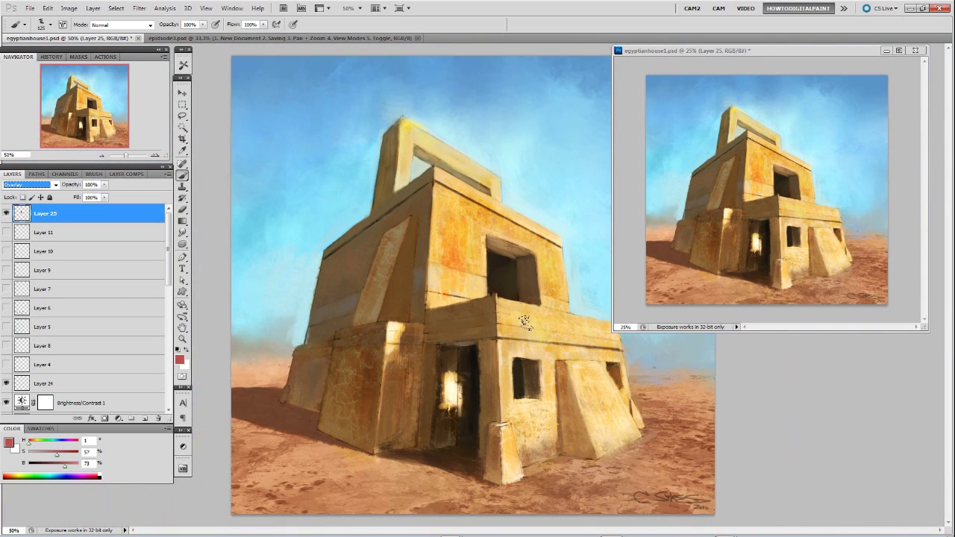
click(639, 60)
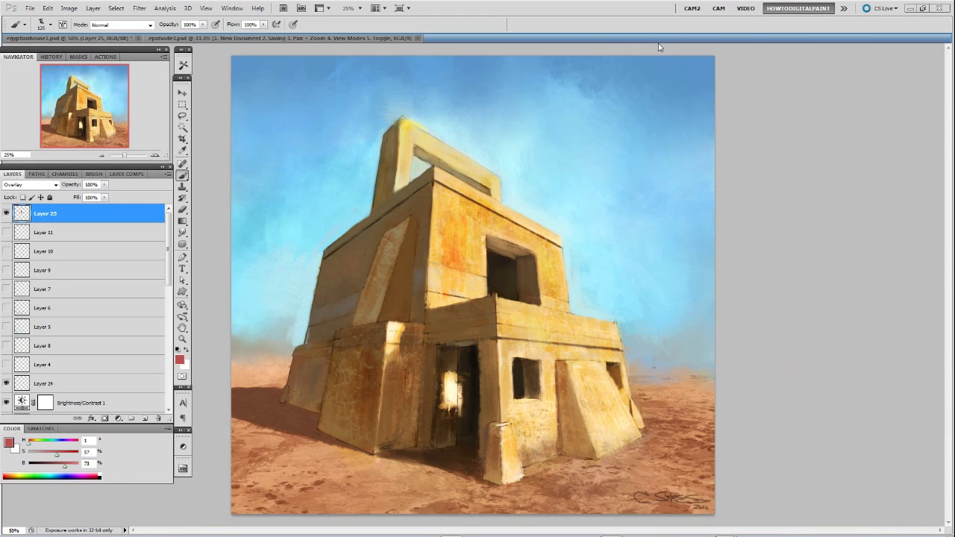
Step: Resize the floating painting window, dock it among the tabs, then float it again
click(657, 55)
drag(617, 337, 664, 281)
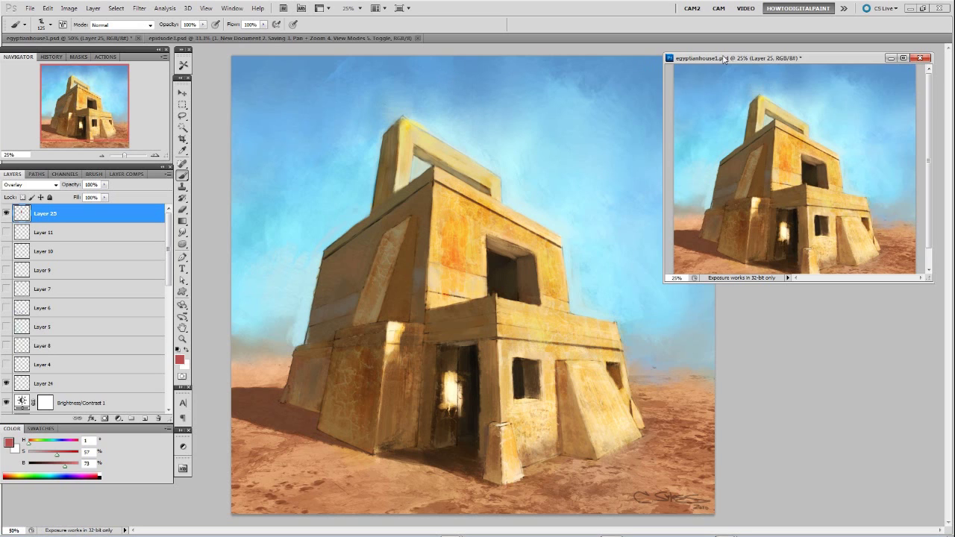
key(ctrl+w)
drag(495, 56, 486, 47)
click(366, 42)
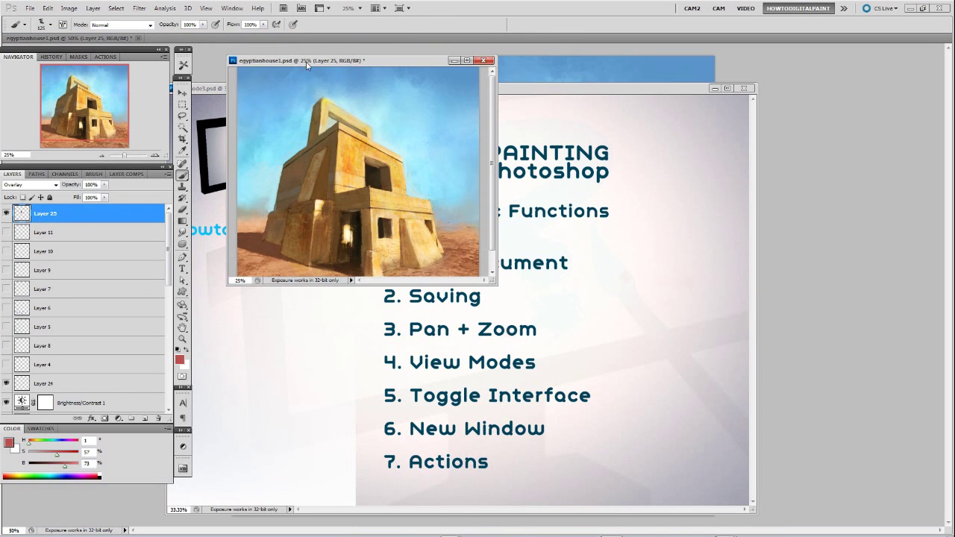
drag(328, 97, 750, 60)
Step: Close the Episode 3 title-slide document and the extra small painting window
drag(755, 299, 698, 299)
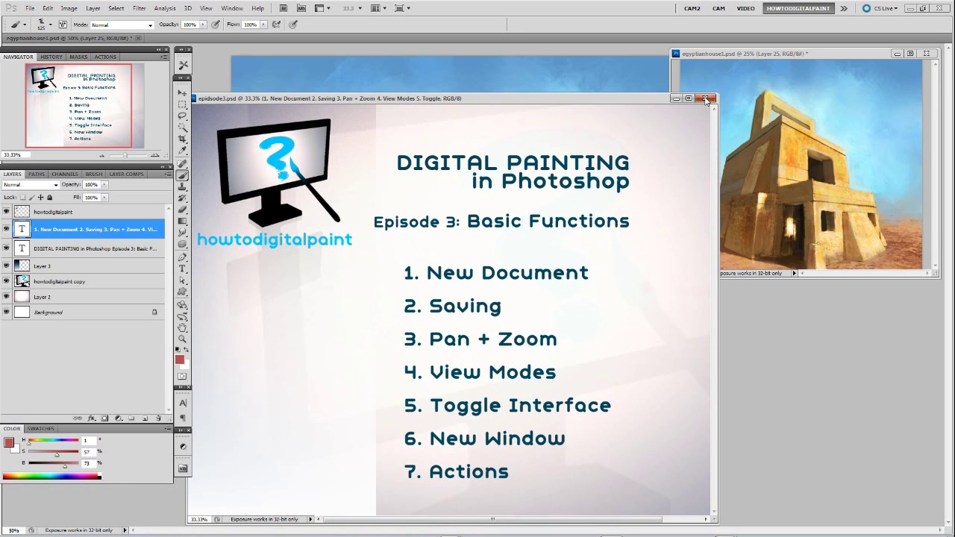
click(707, 100)
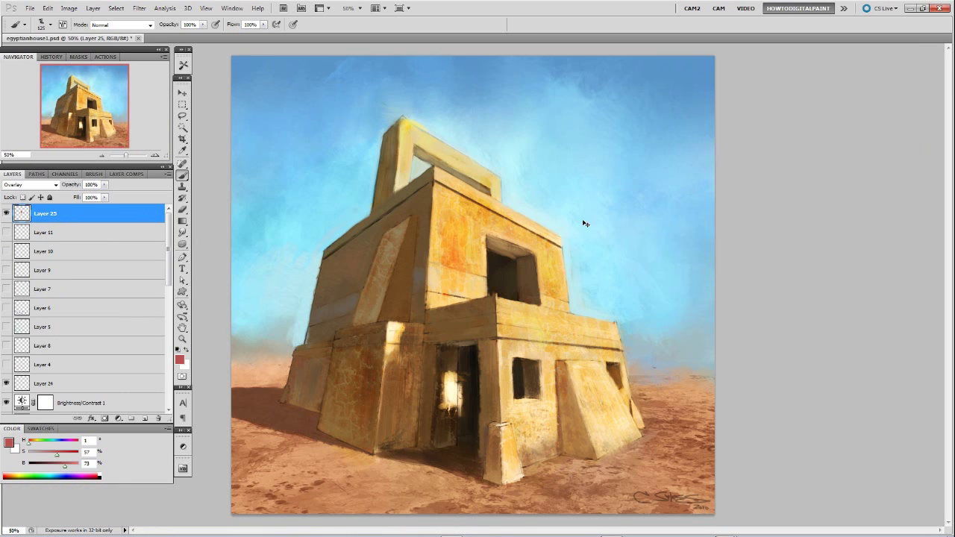
click(931, 53)
Step: Show the Actions panel and expand testaction to review its recorded steps
click(105, 57)
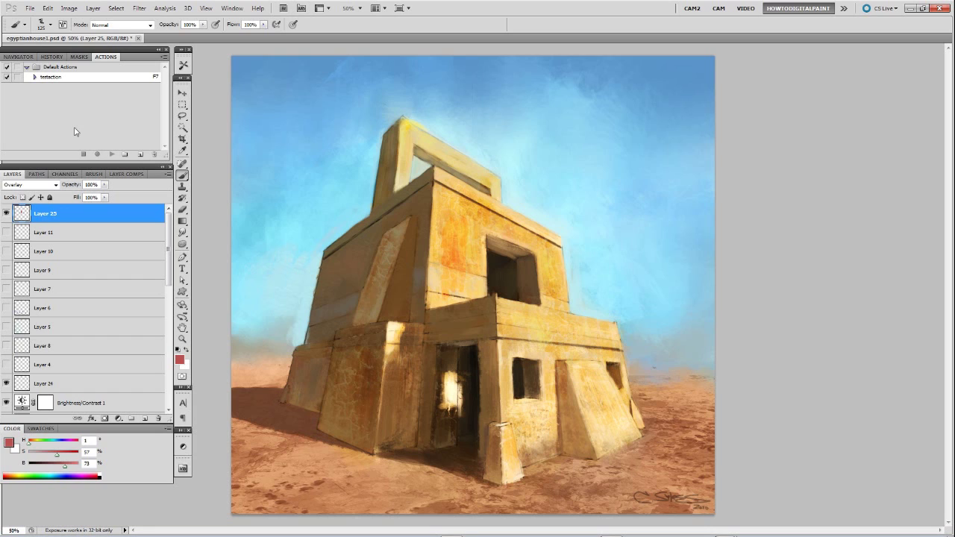
click(34, 78)
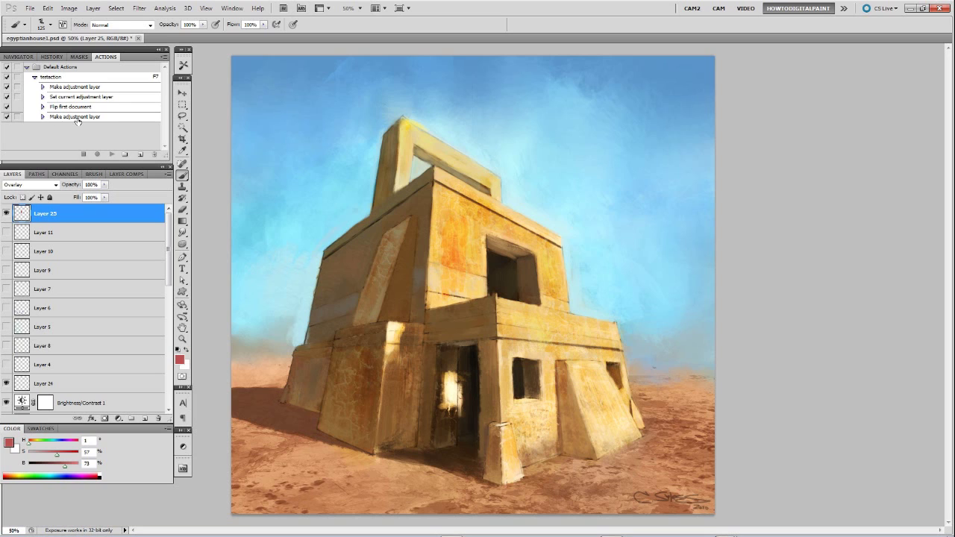
click(34, 77)
click(34, 78)
click(33, 79)
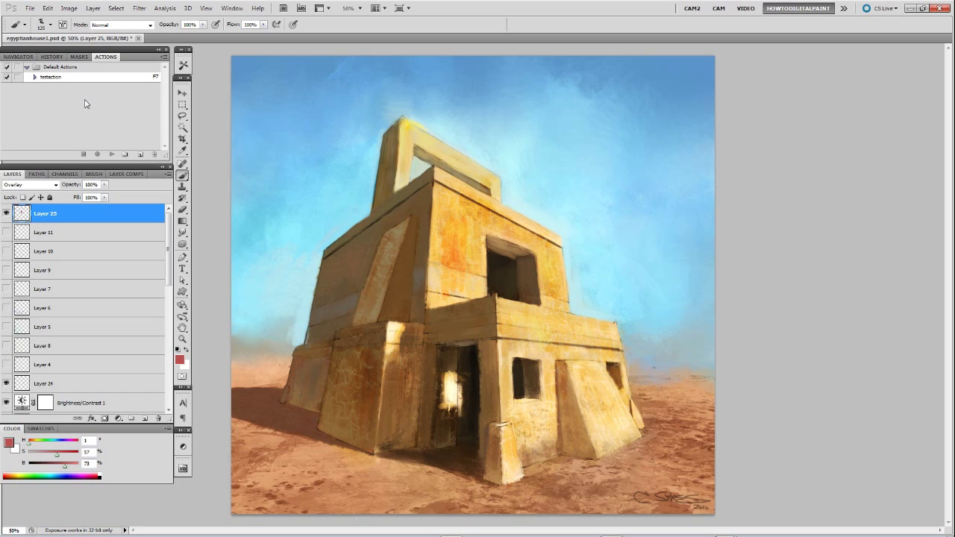
Step: Play testaction with F7 twice, leaving a Hue/Saturation 1 layer with full colour
click(57, 77)
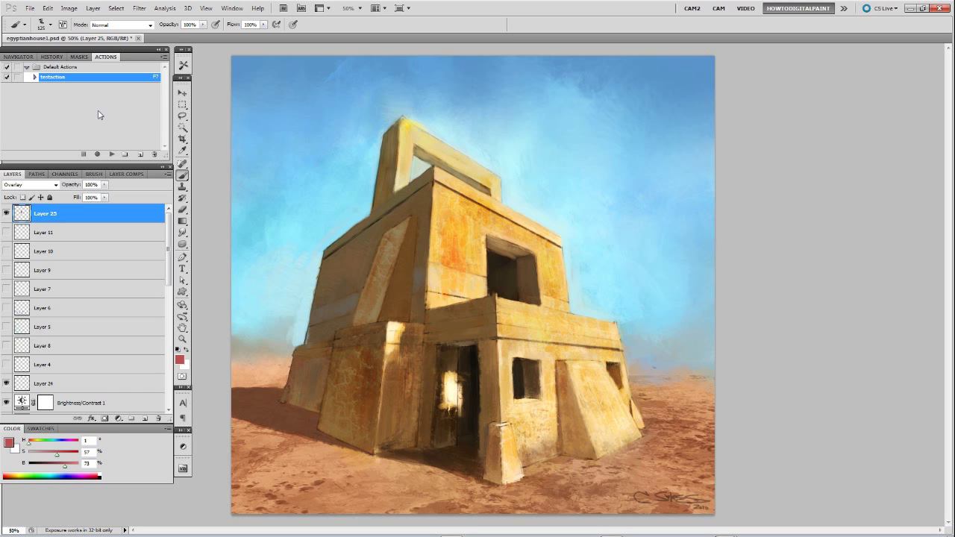
key(F7)
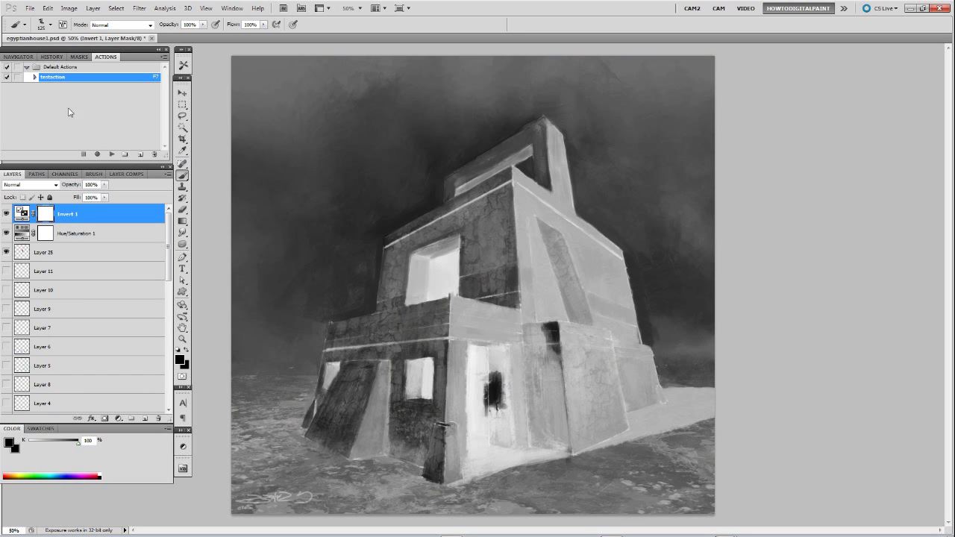
key(F7)
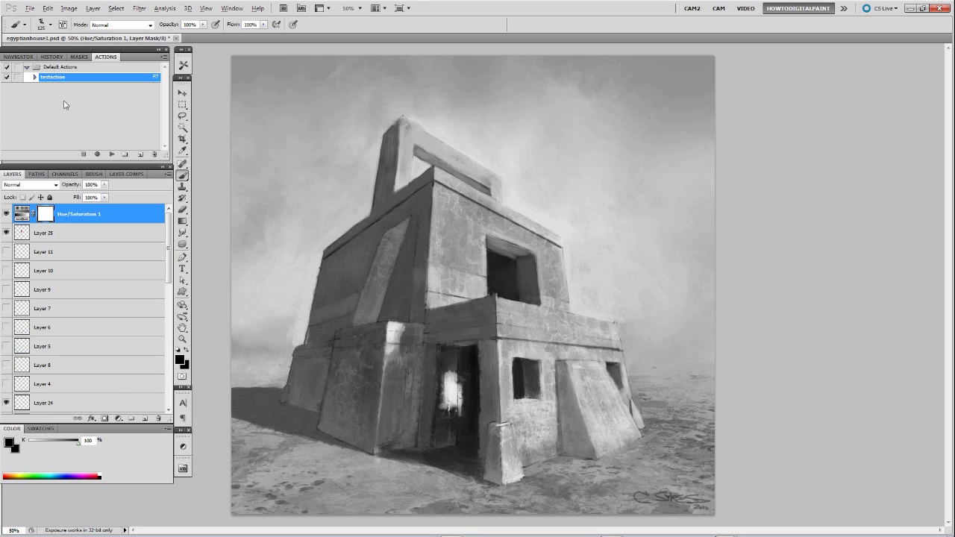
key(alt)
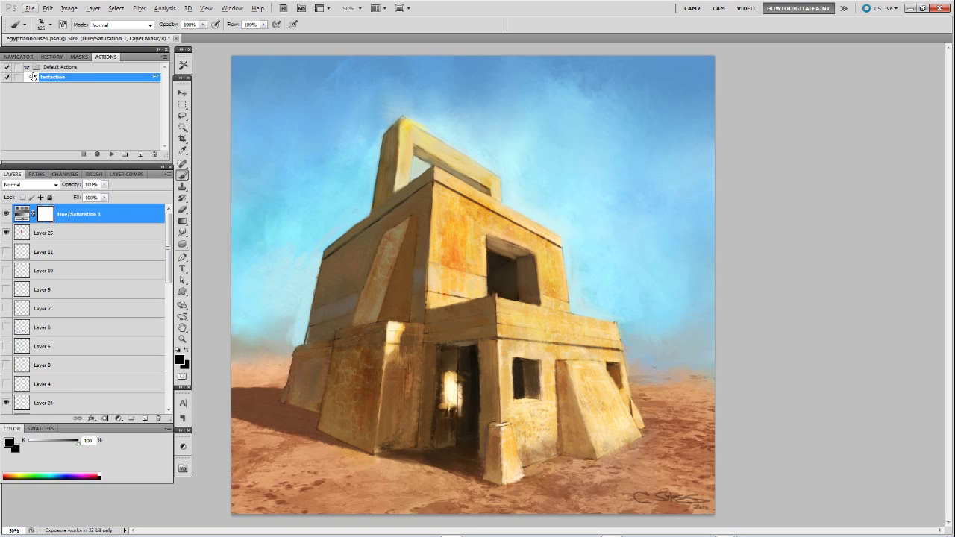
Step: Start a new action from the Actions panel menu and name it 'test'
click(165, 59)
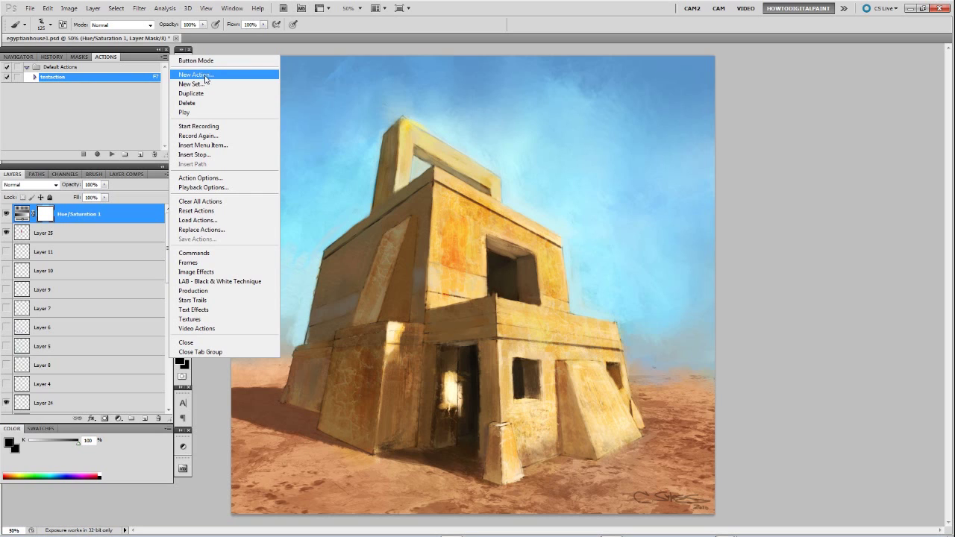
click(123, 59)
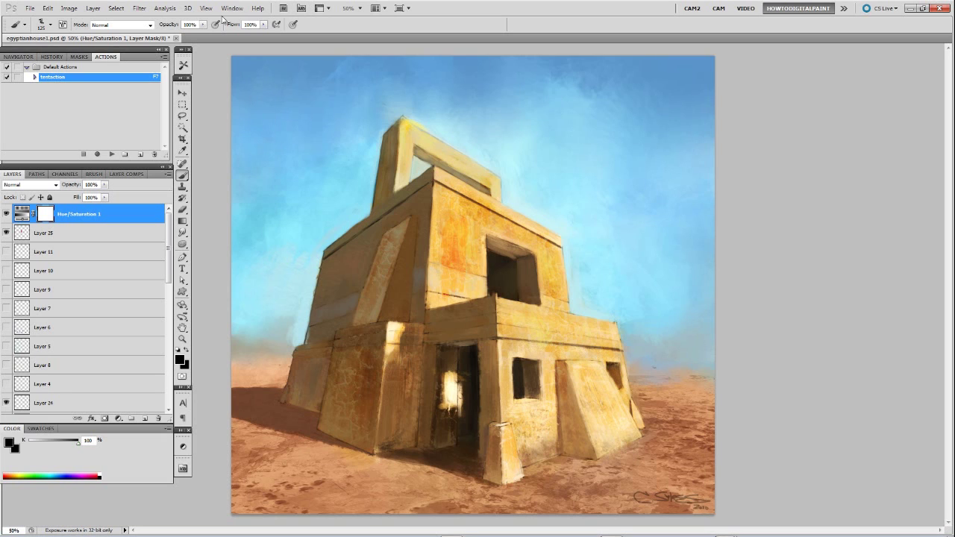
click(232, 8)
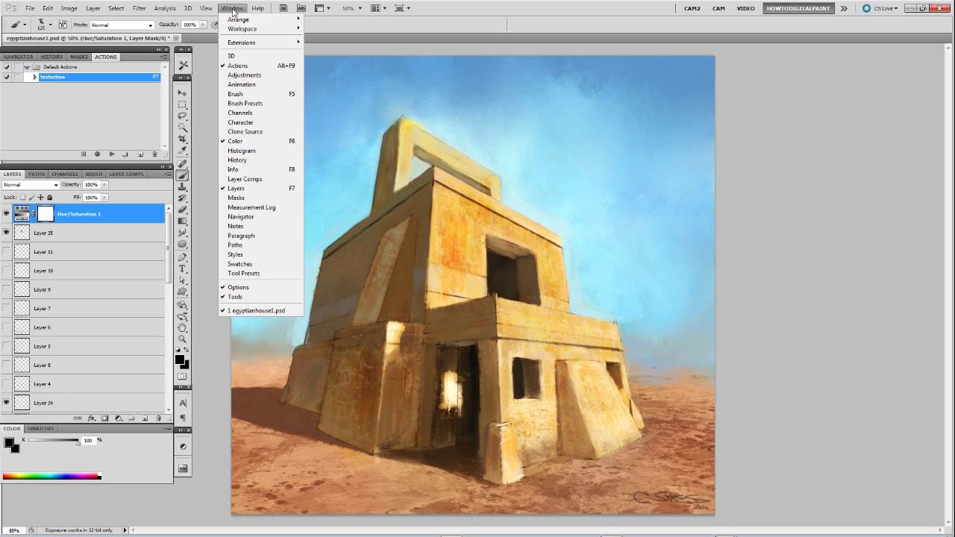
click(81, 79)
click(162, 58)
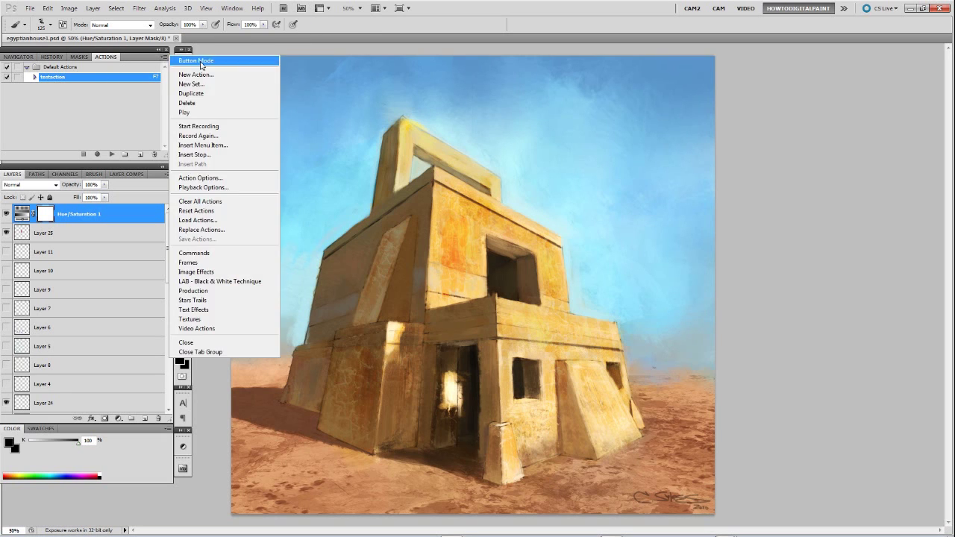
click(195, 74)
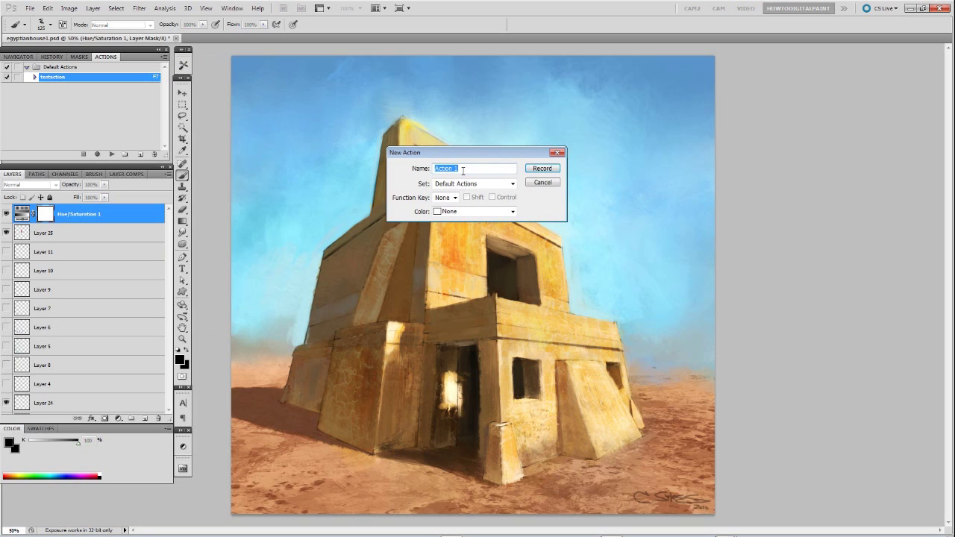
text(test)
Step: Assign function key F5, colour Yellow, and keep the set as Default Actions
click(455, 197)
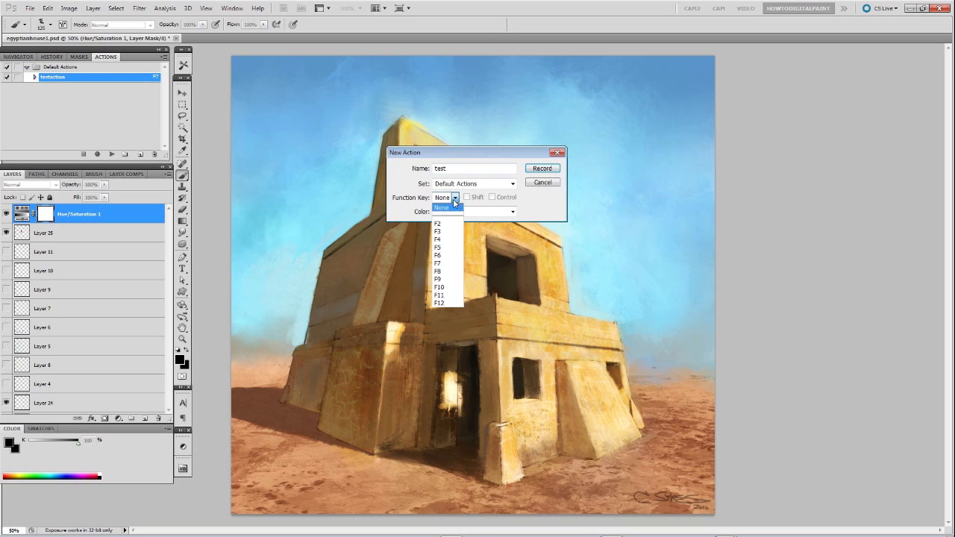
click(449, 248)
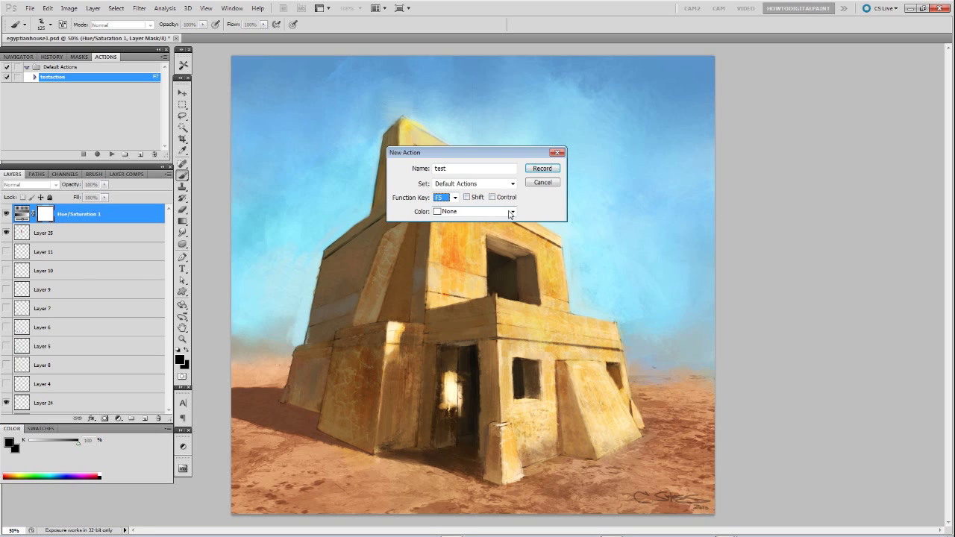
click(511, 214)
click(487, 263)
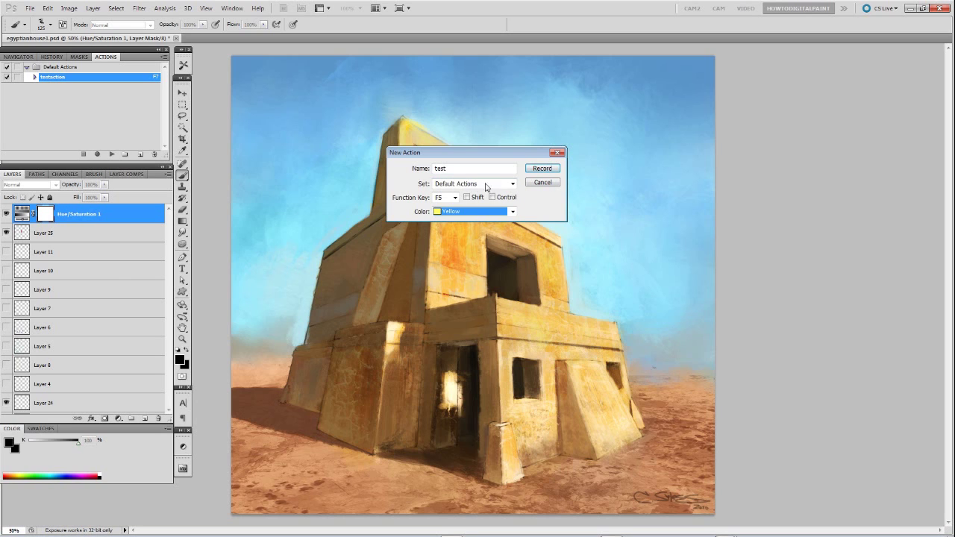
click(512, 185)
click(514, 192)
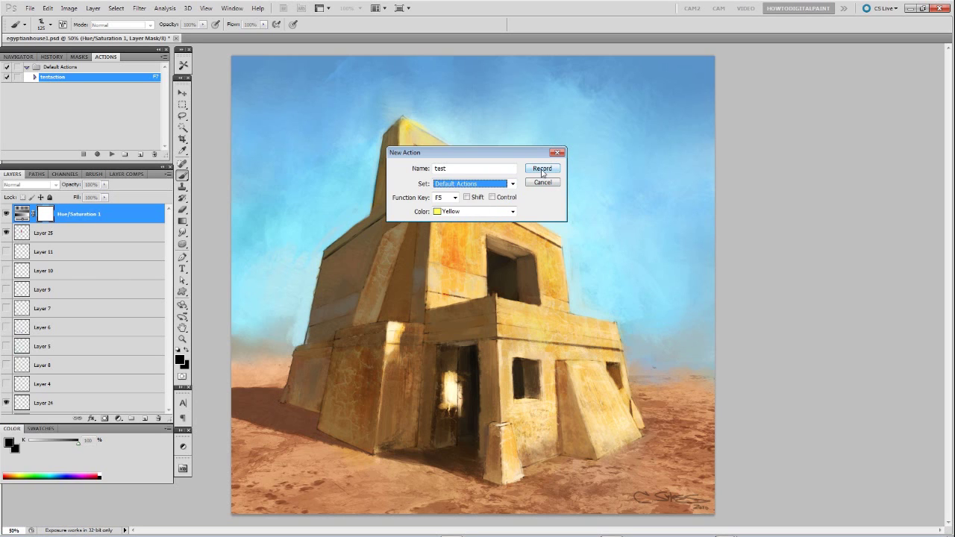
Step: Start recording the test action, then try the Cutout artistic filter on the layer mask
click(543, 168)
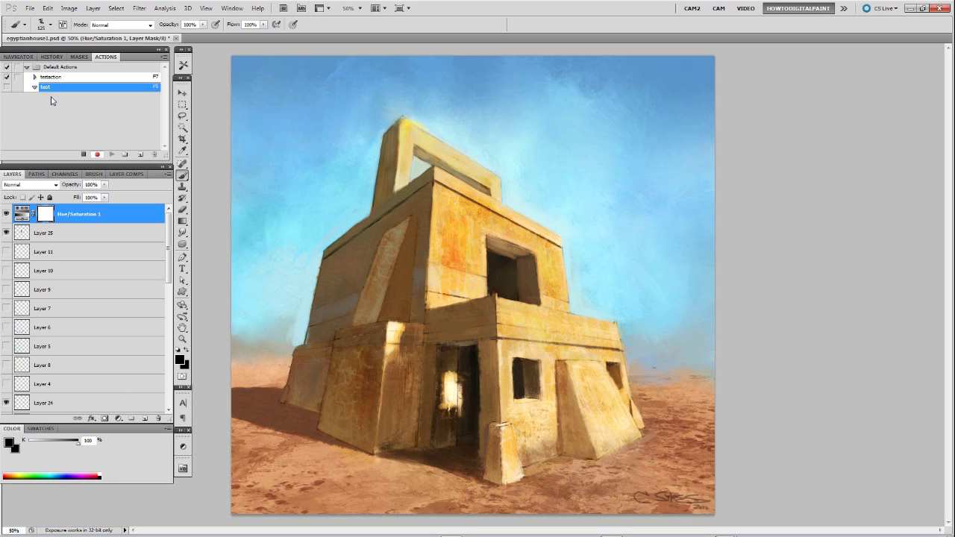
click(99, 154)
click(140, 9)
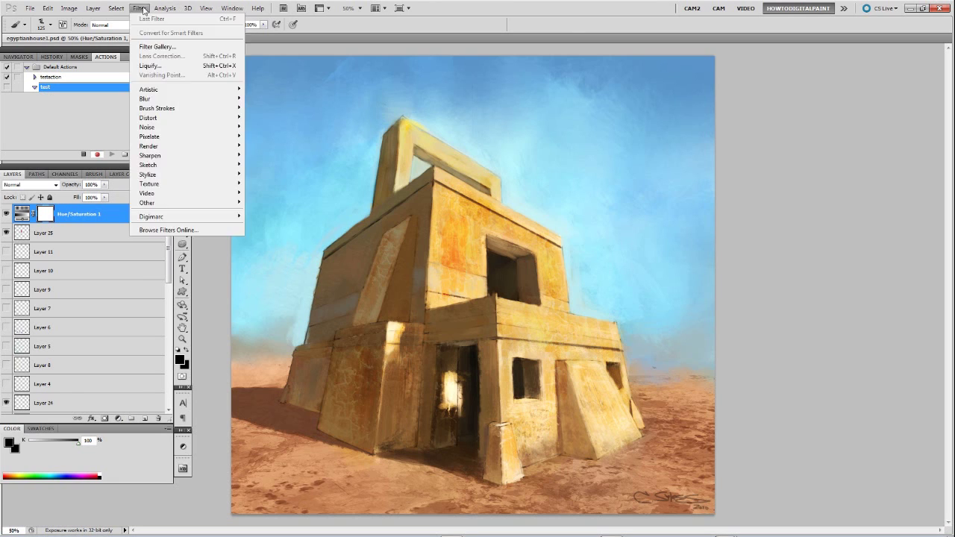
mouse_move(179, 93)
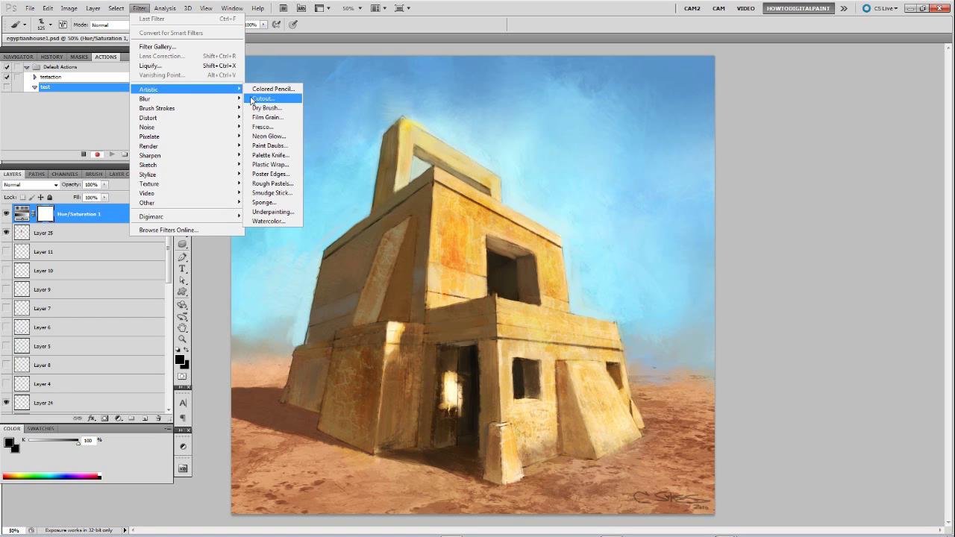
click(261, 99)
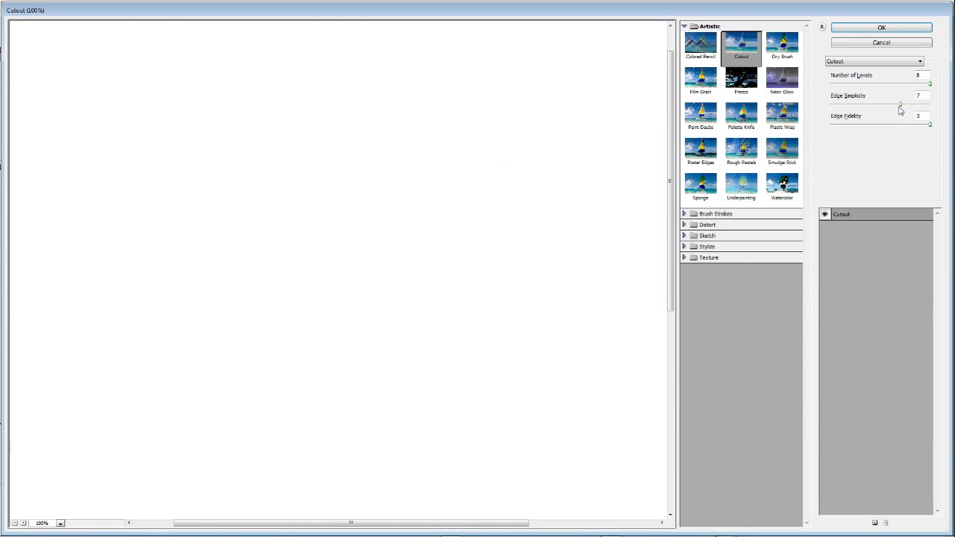
click(882, 30)
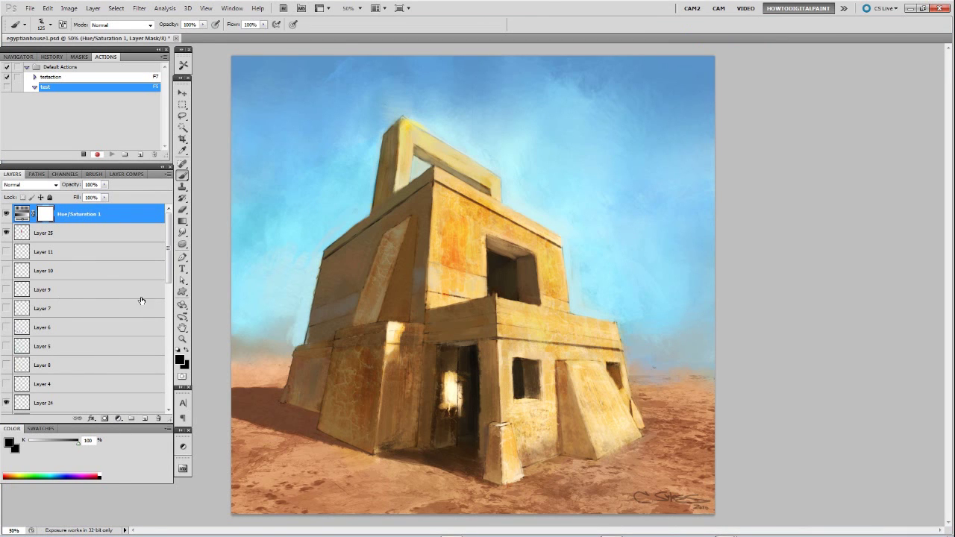
Step: Add a Photo Filter adjustment layer at density 70 and flip the painting horizontally
drag(165, 263, 163, 227)
click(120, 419)
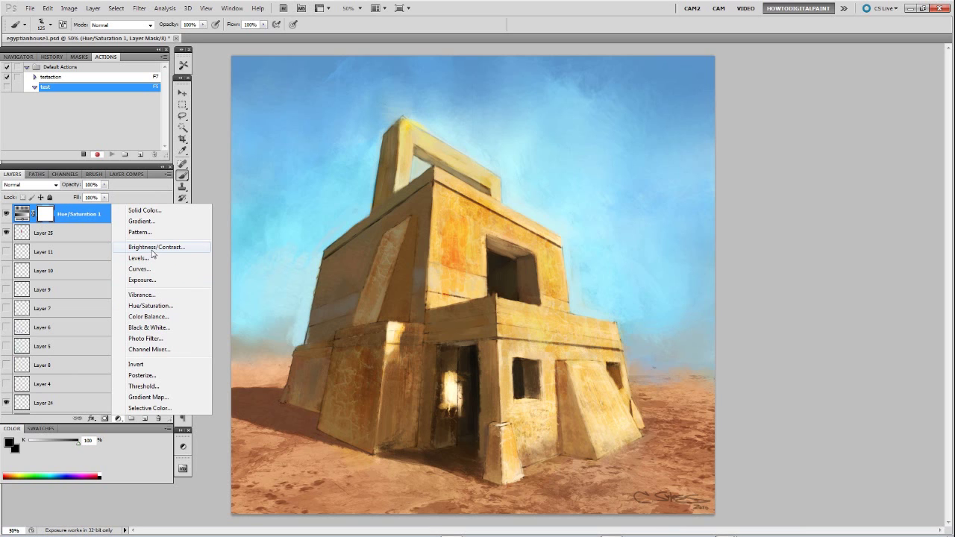
click(153, 339)
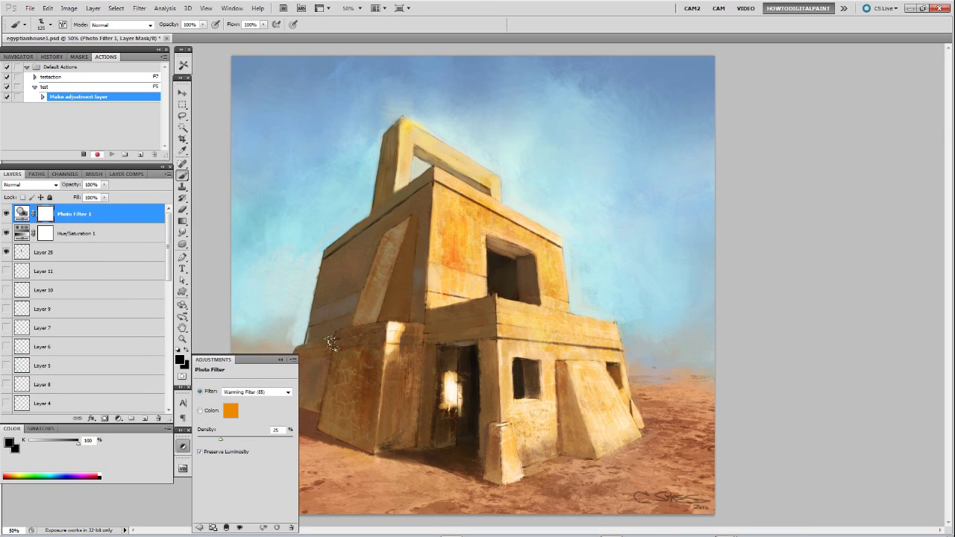
drag(223, 442, 265, 441)
click(280, 360)
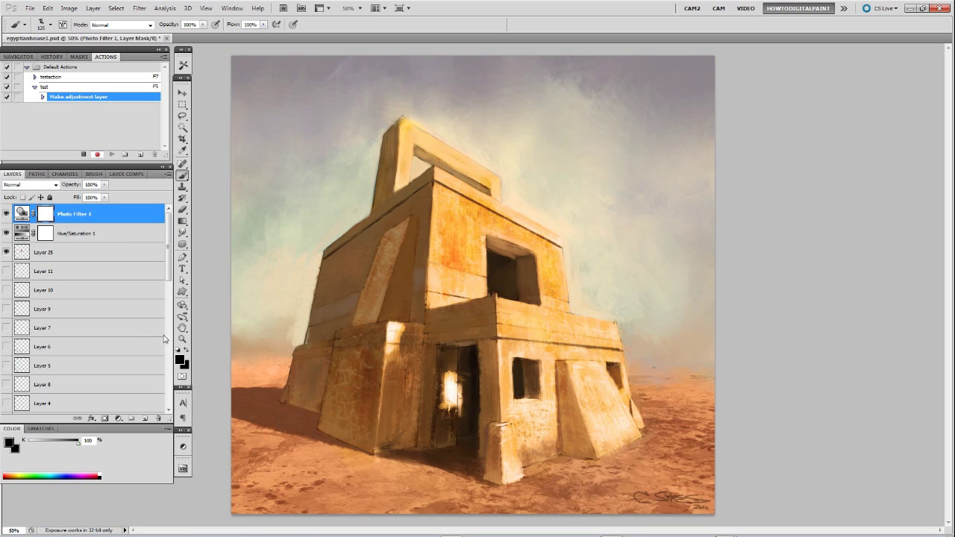
click(119, 419)
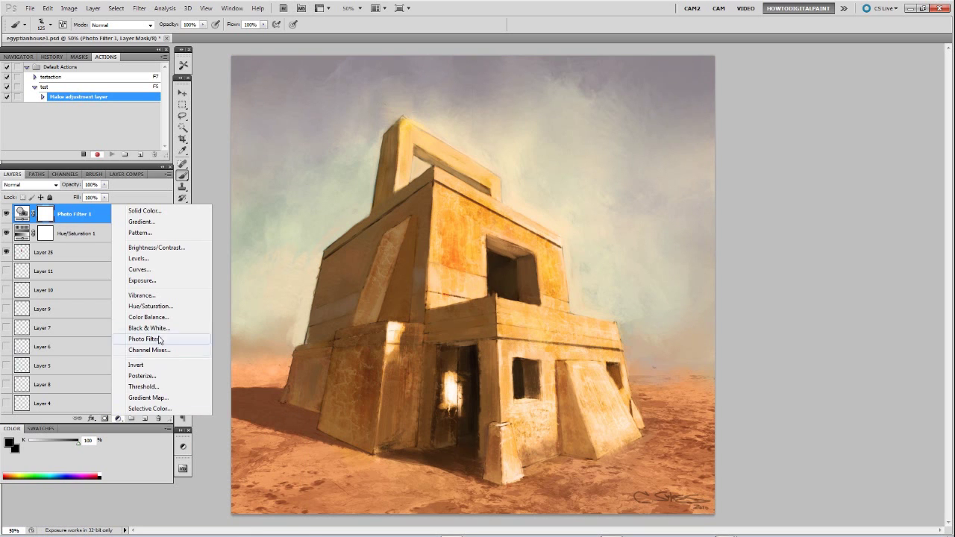
click(154, 195)
key(ctrl+shift+h)
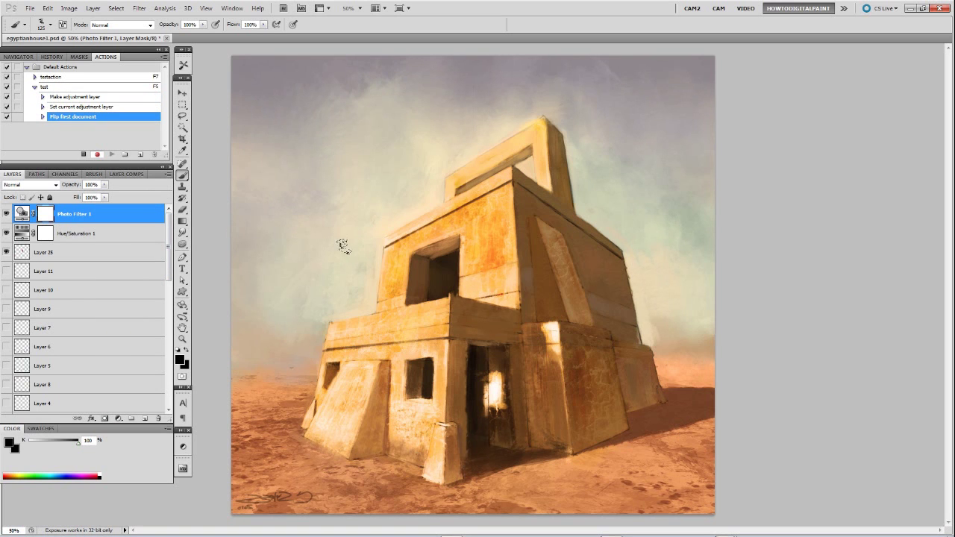
Step: Add a Color Balance layer pushing highlights toward red and yellow, then stop recording
click(118, 420)
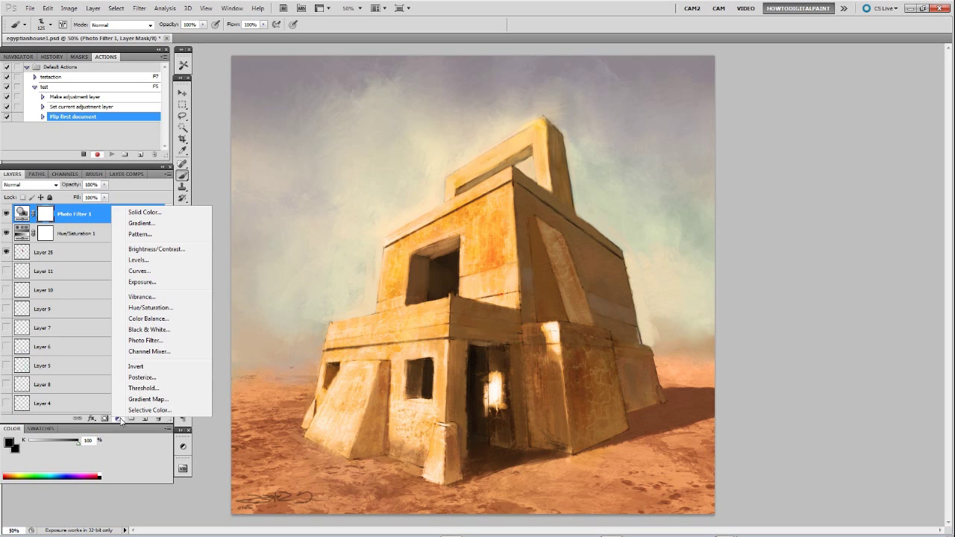
click(166, 318)
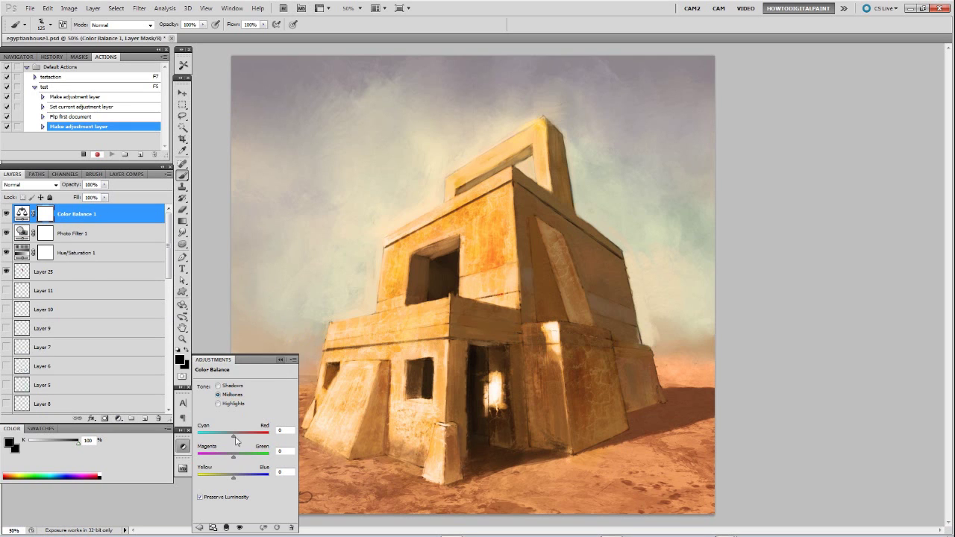
click(218, 404)
drag(237, 442, 254, 439)
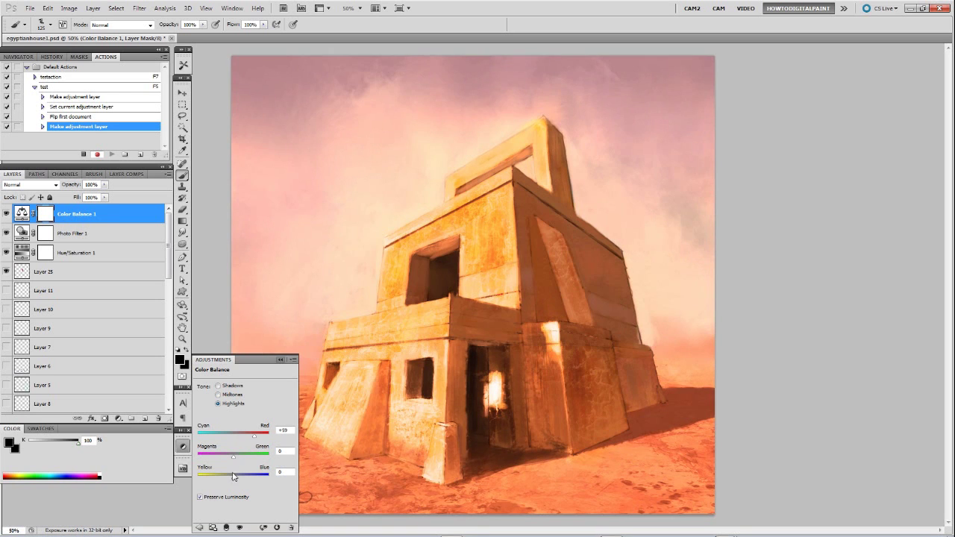
drag(235, 481, 238, 457)
click(282, 361)
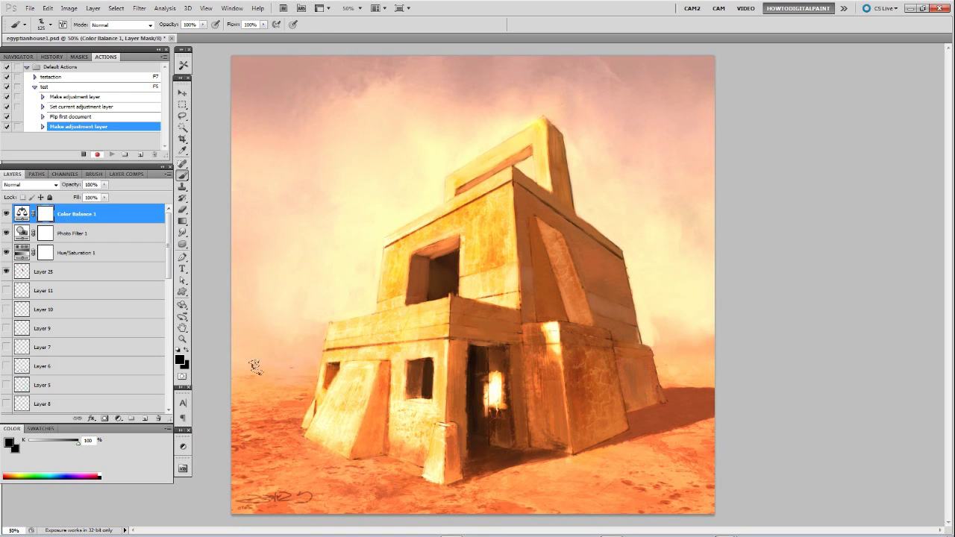
click(84, 154)
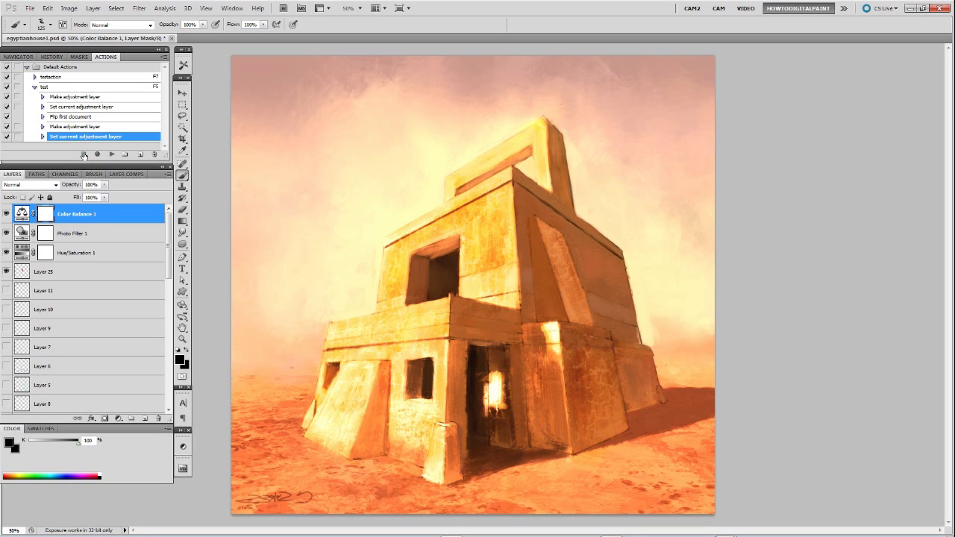
click(35, 88)
Step: Undo the Color Balance and flip, then replay the test action on the painting
click(52, 91)
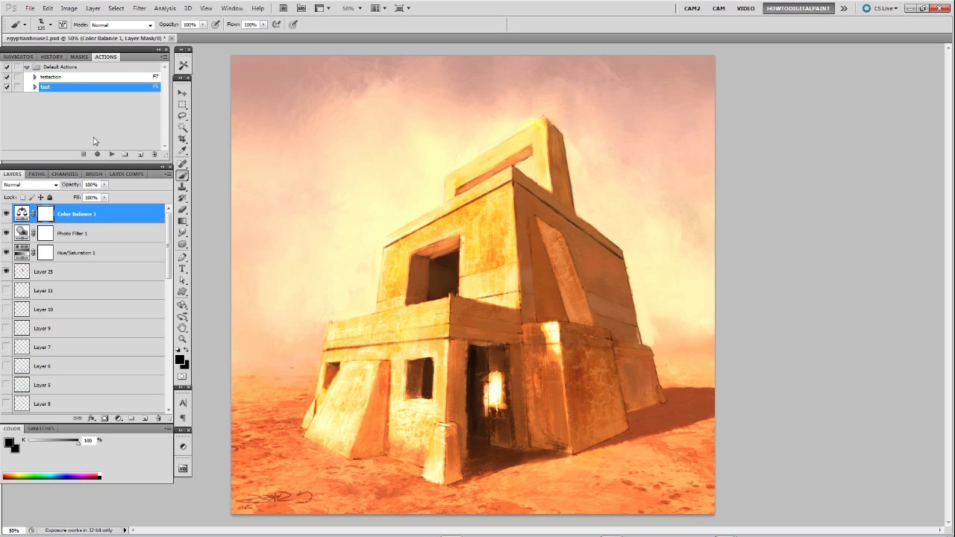
key(F8)
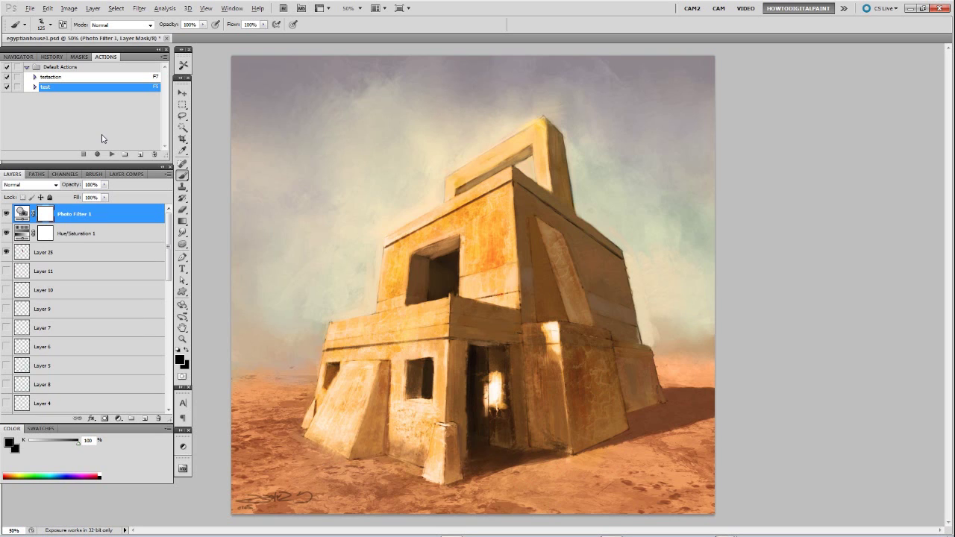
key(alt)
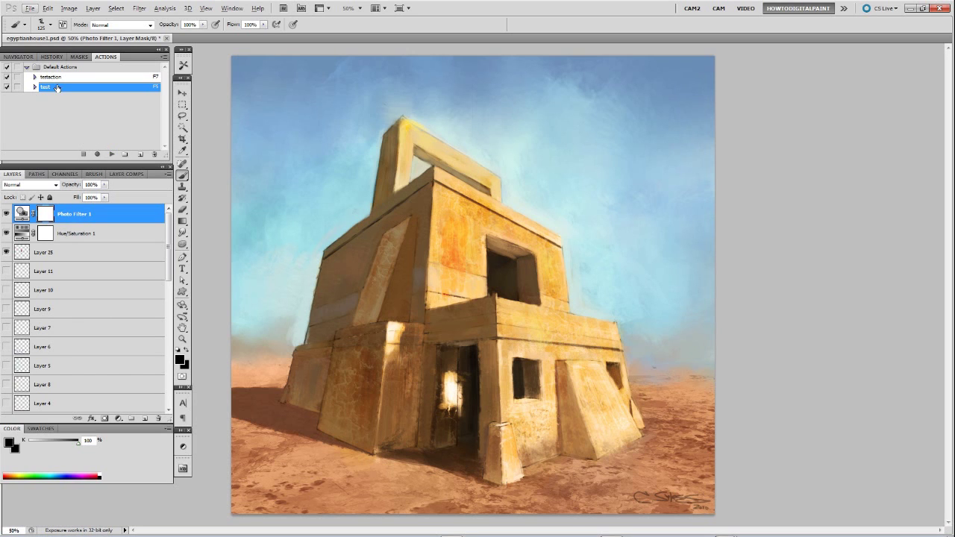
key(F8)
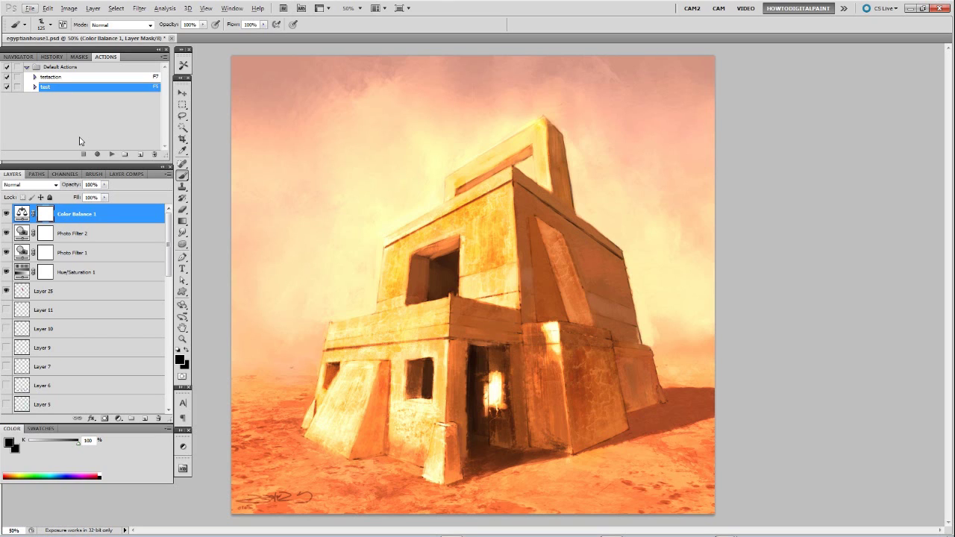
Step: Create a new action assigned to F9 and start recording it
click(165, 57)
click(165, 57)
click(165, 58)
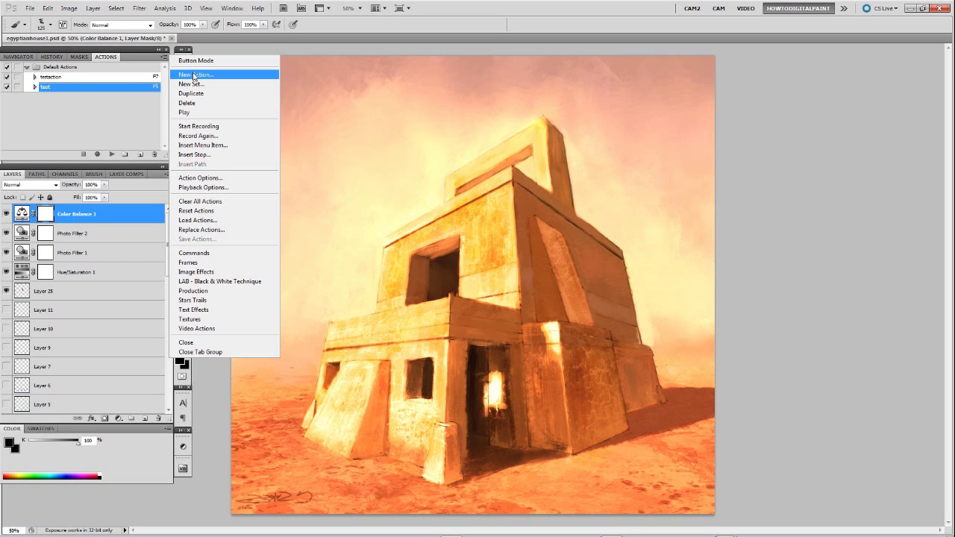
click(194, 75)
click(454, 197)
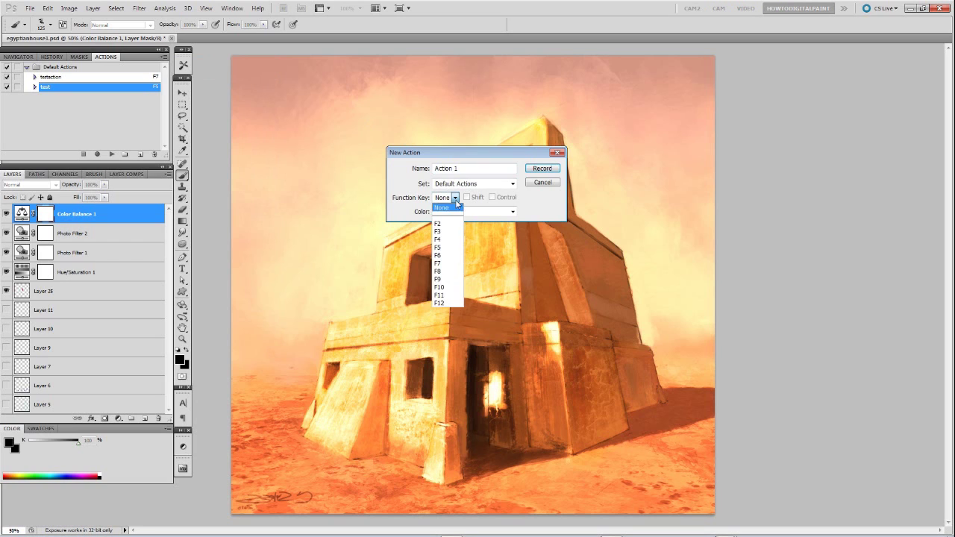
click(452, 281)
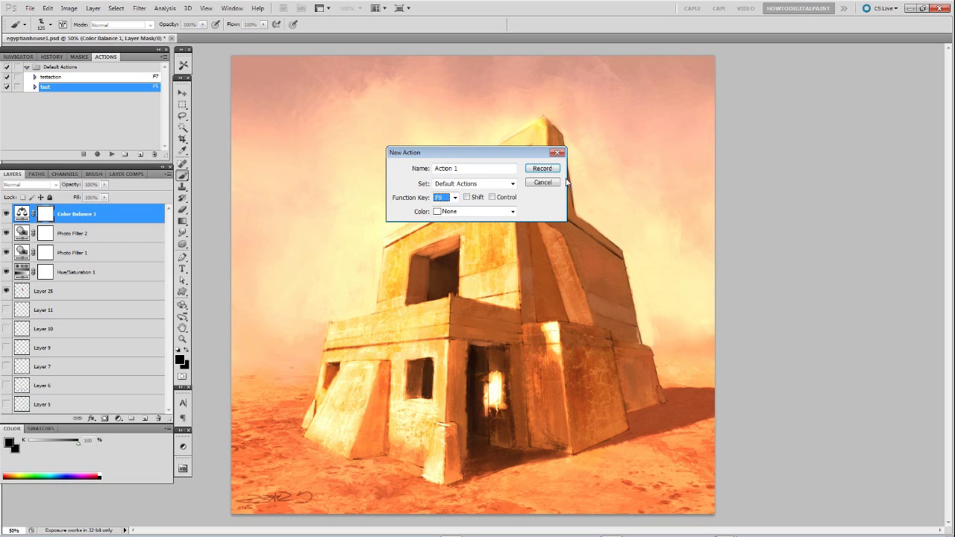
click(542, 169)
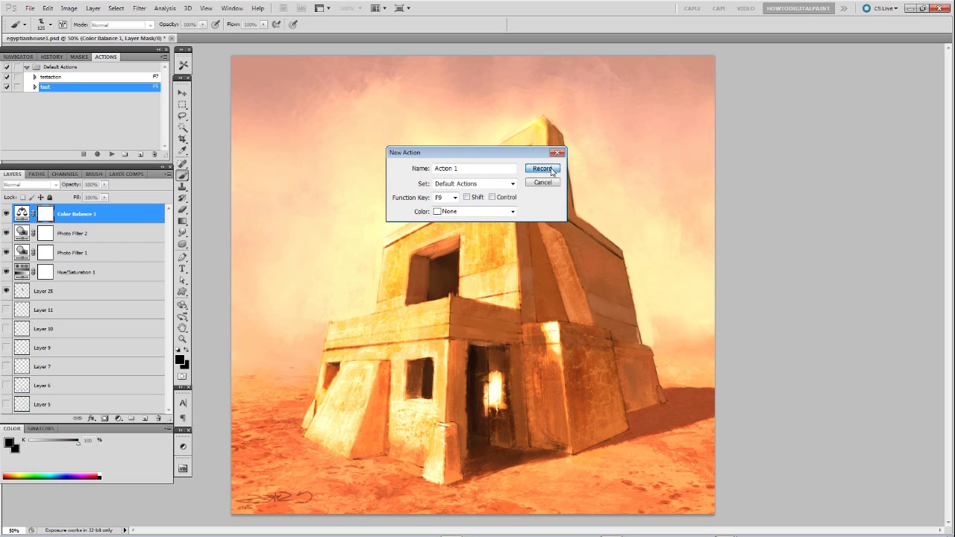
Step: Choose the 'a chalk 3' tool preset as the recorded step, then select Action 1
click(184, 66)
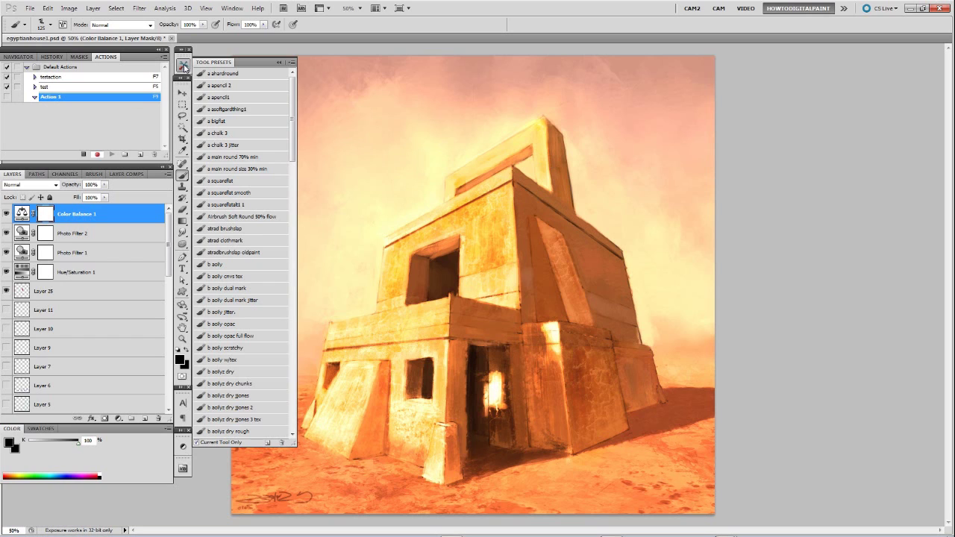
click(236, 133)
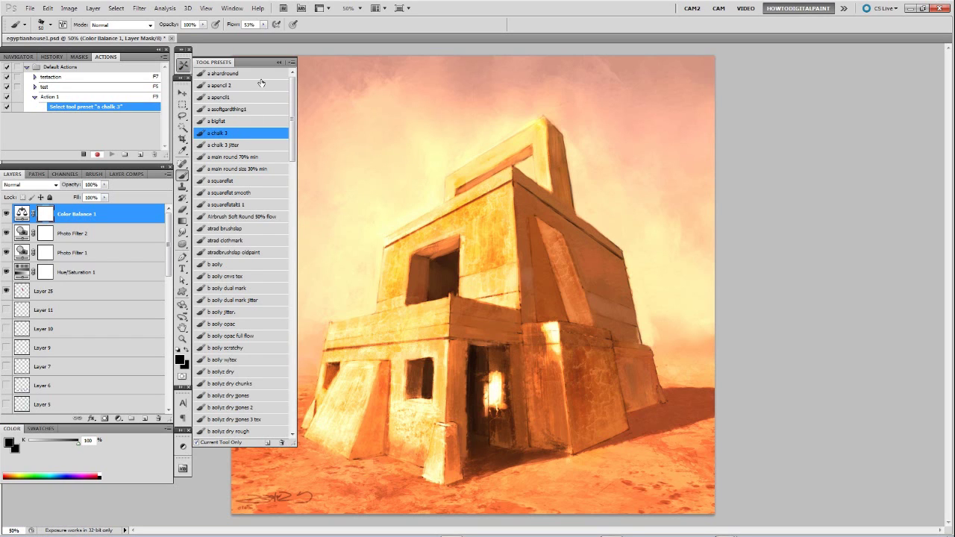
click(279, 64)
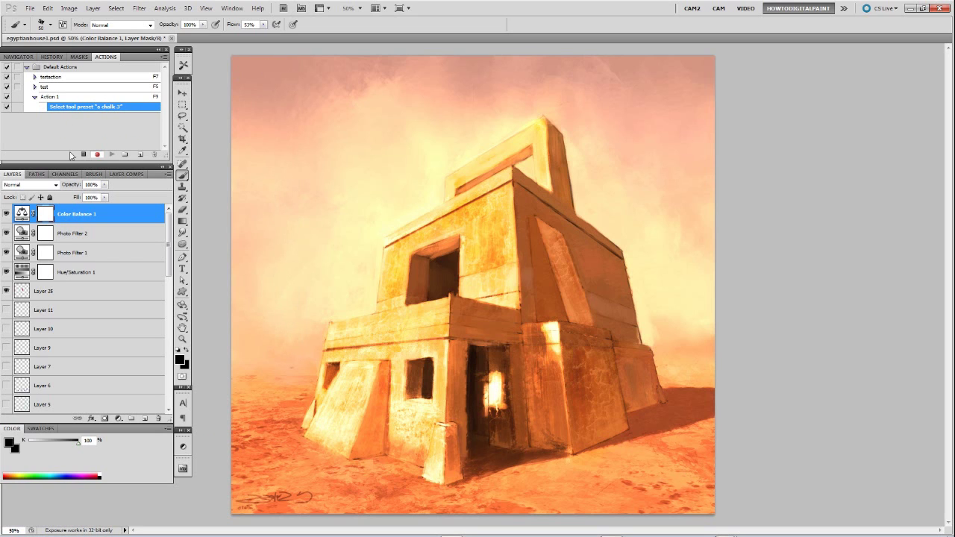
click(70, 97)
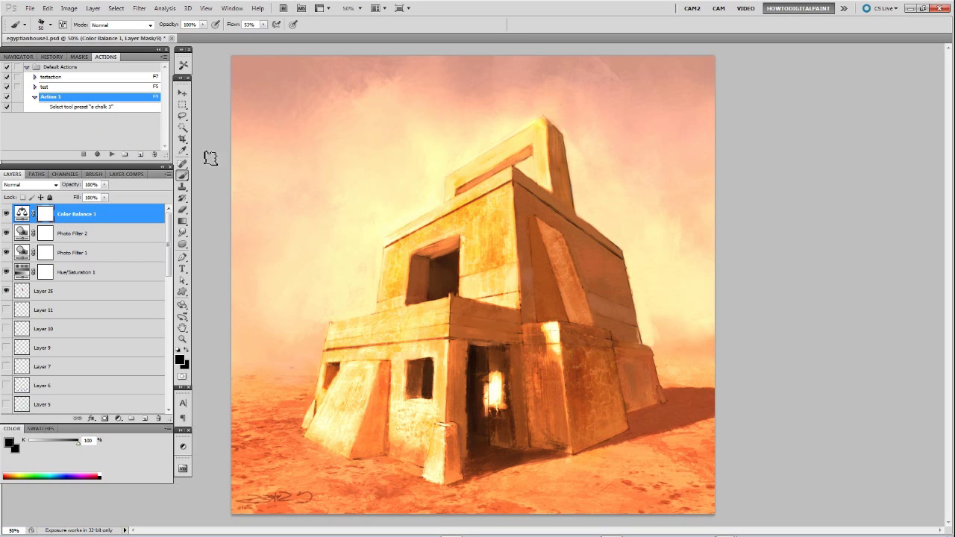
click(183, 66)
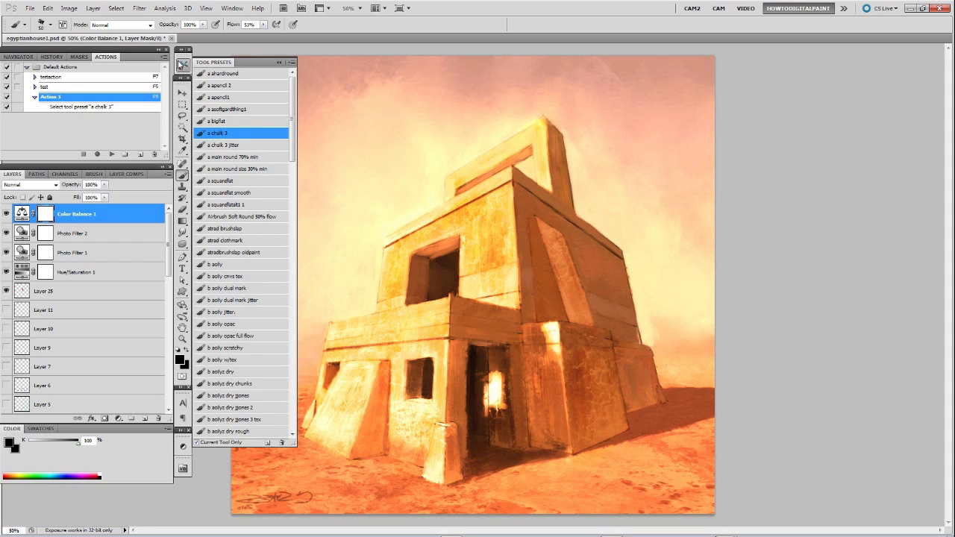
click(183, 66)
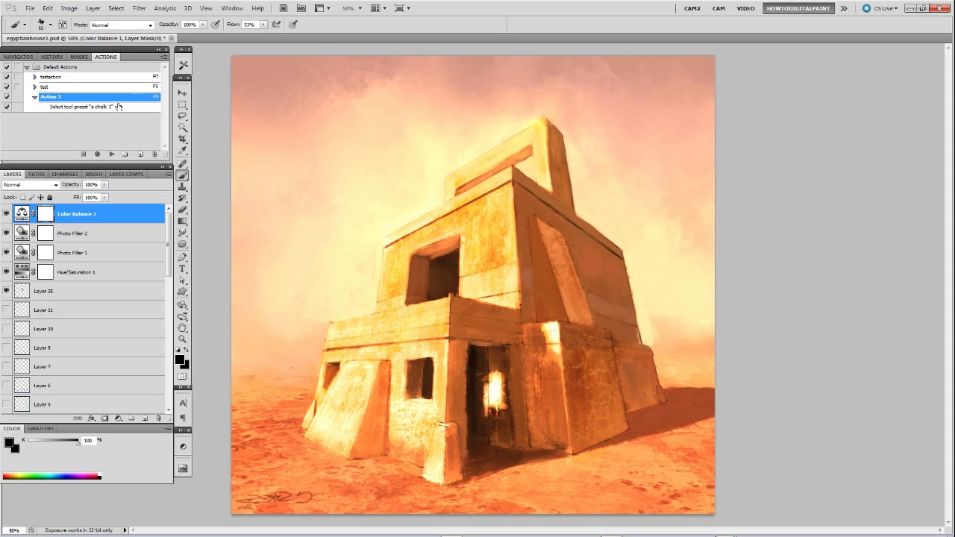